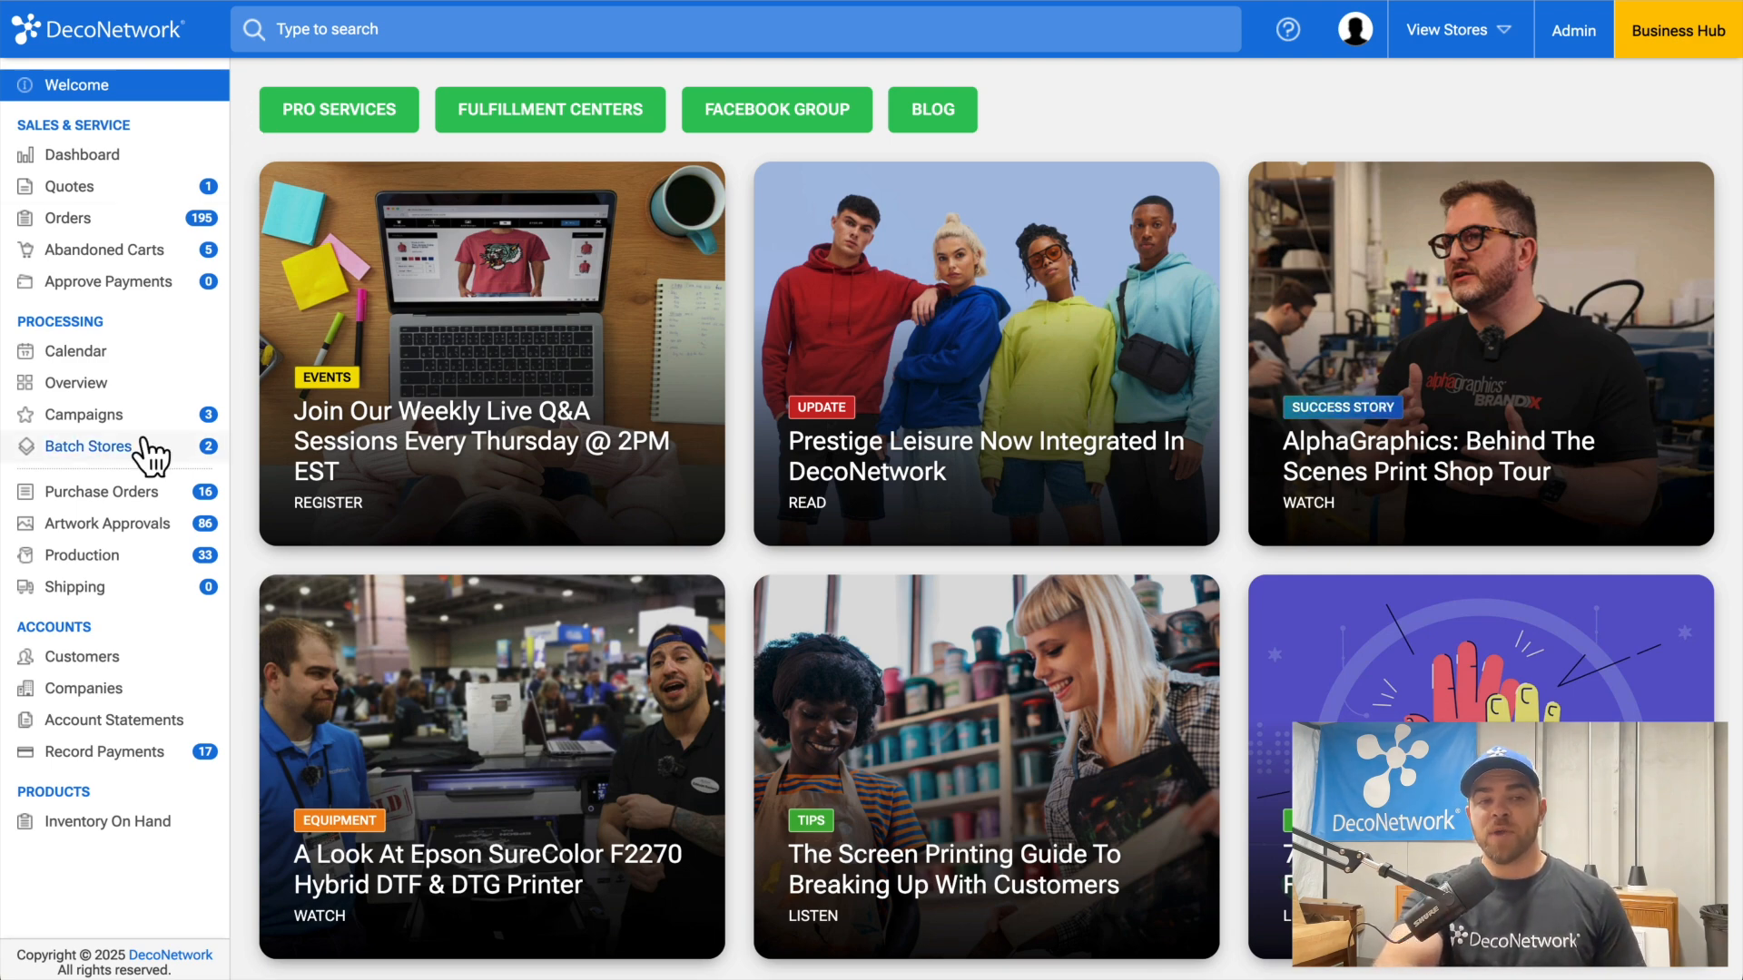
Step: Create a consolidated purchase order for SanMar, raising it as a new PO
{"action": "left_click", "coordinate": [114, 501]}
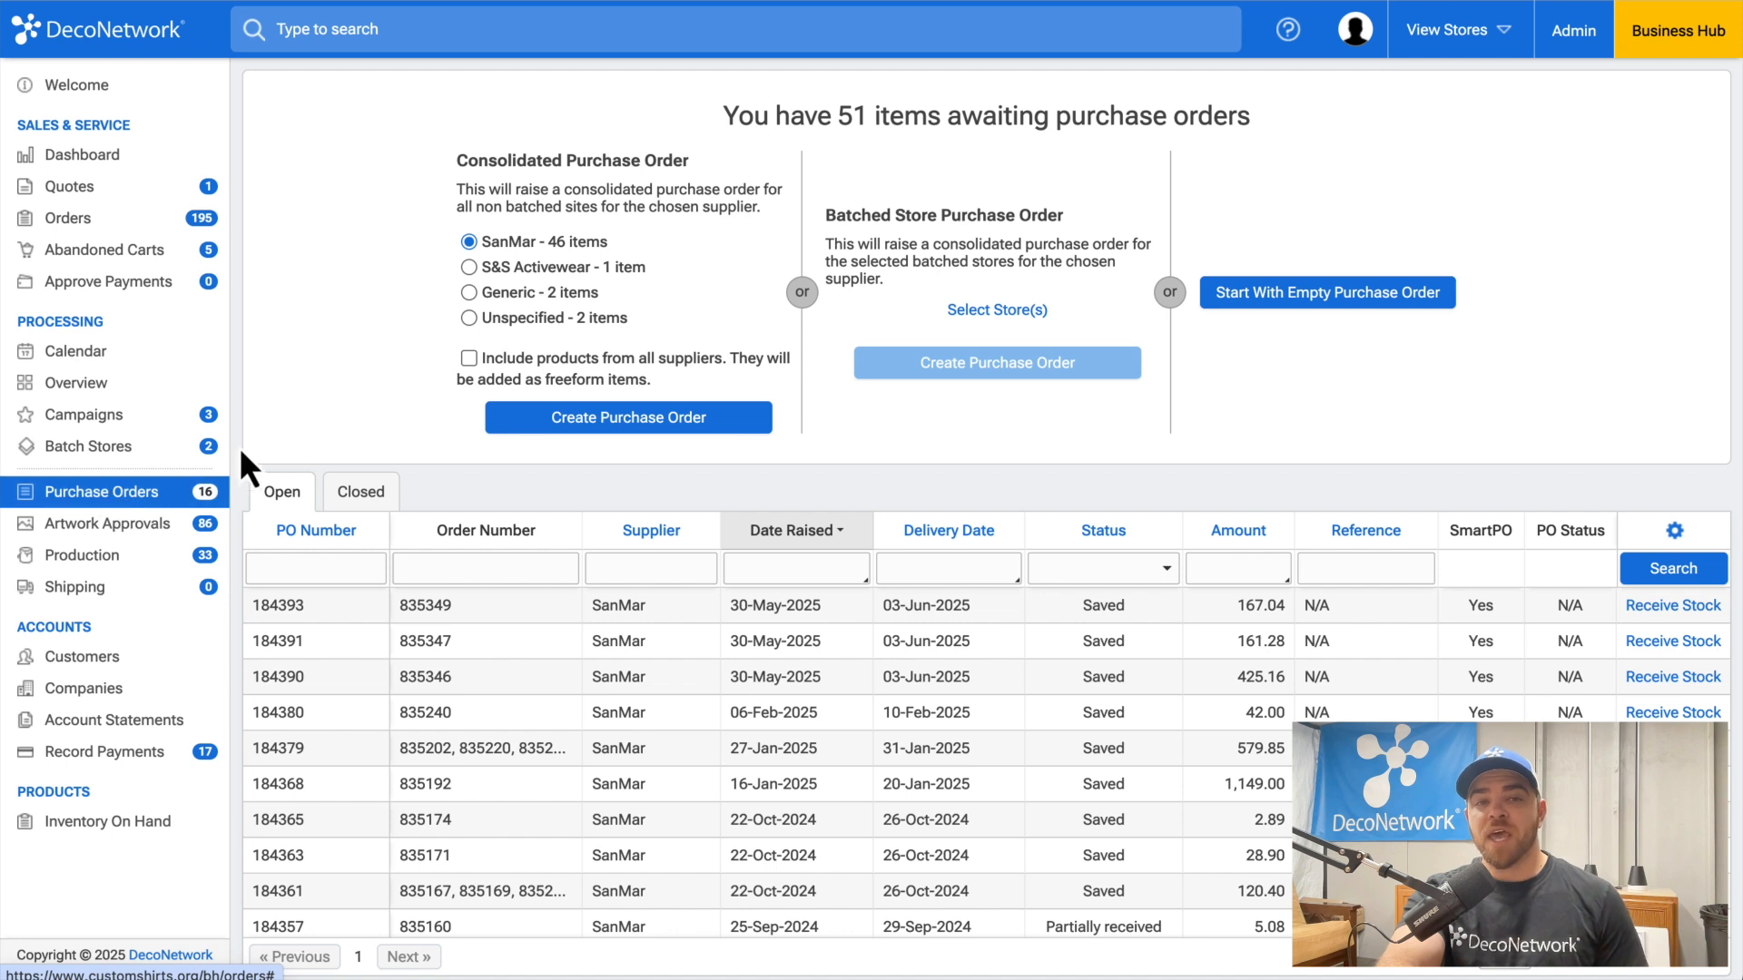
{"action": "left_click", "coordinate": [721, 419]}
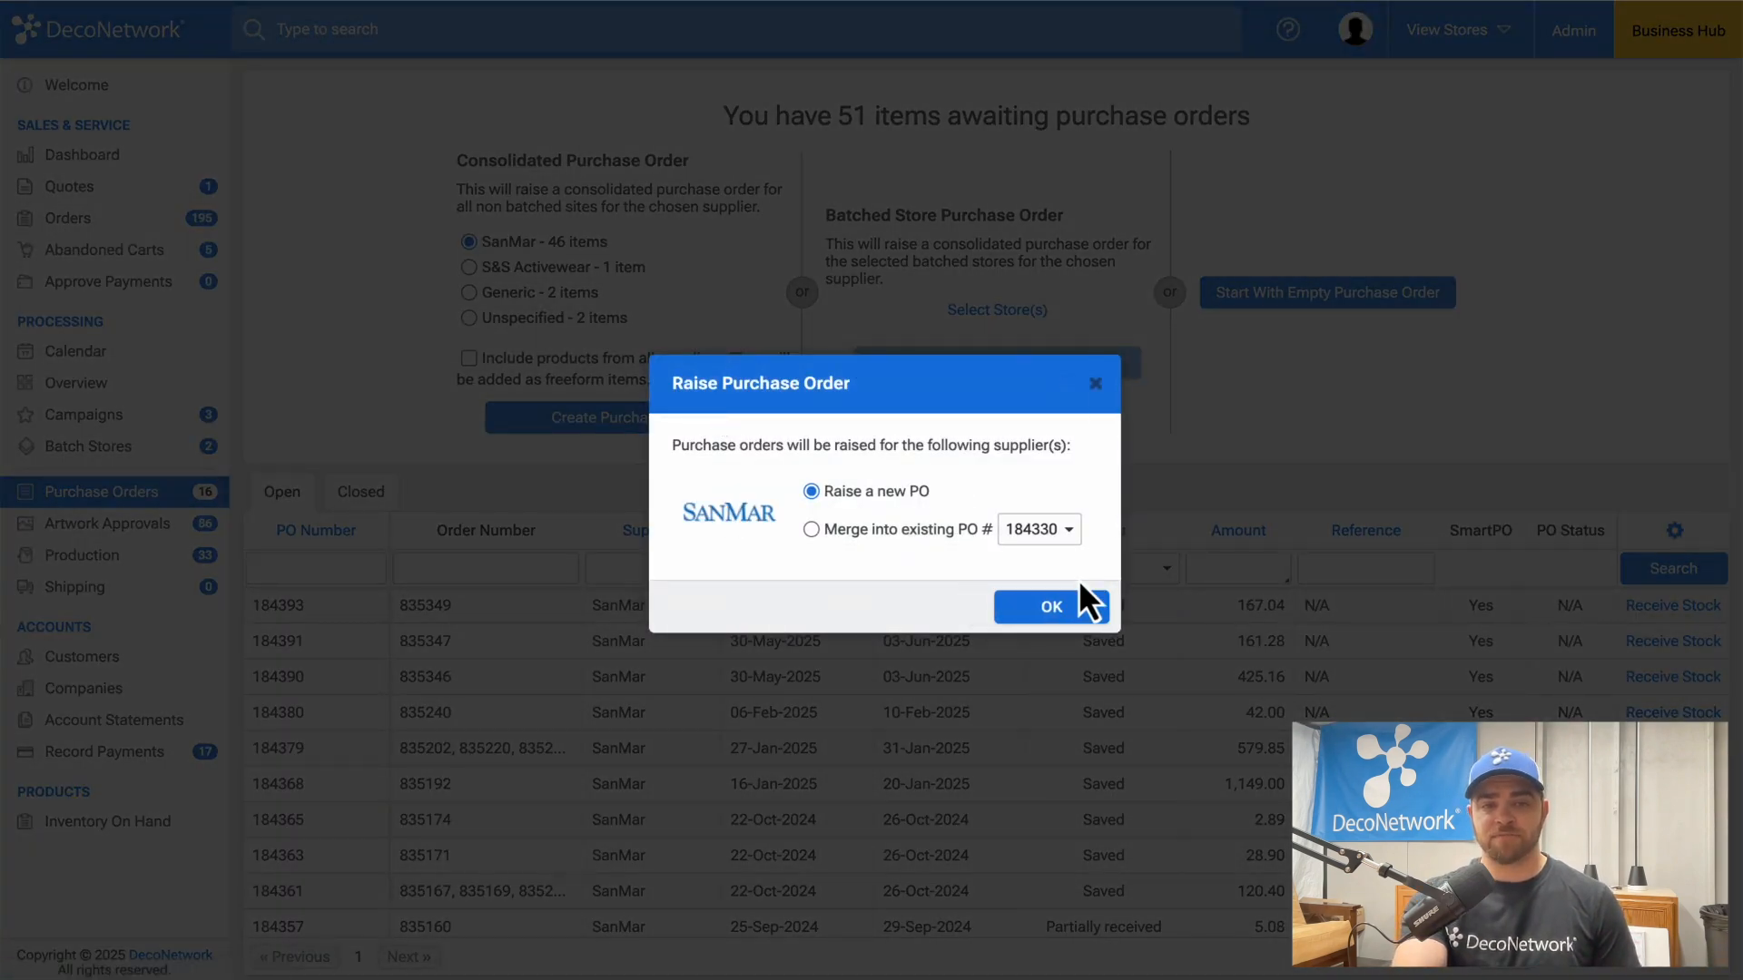
{"action": "left_click", "coordinate": [1074, 617]}
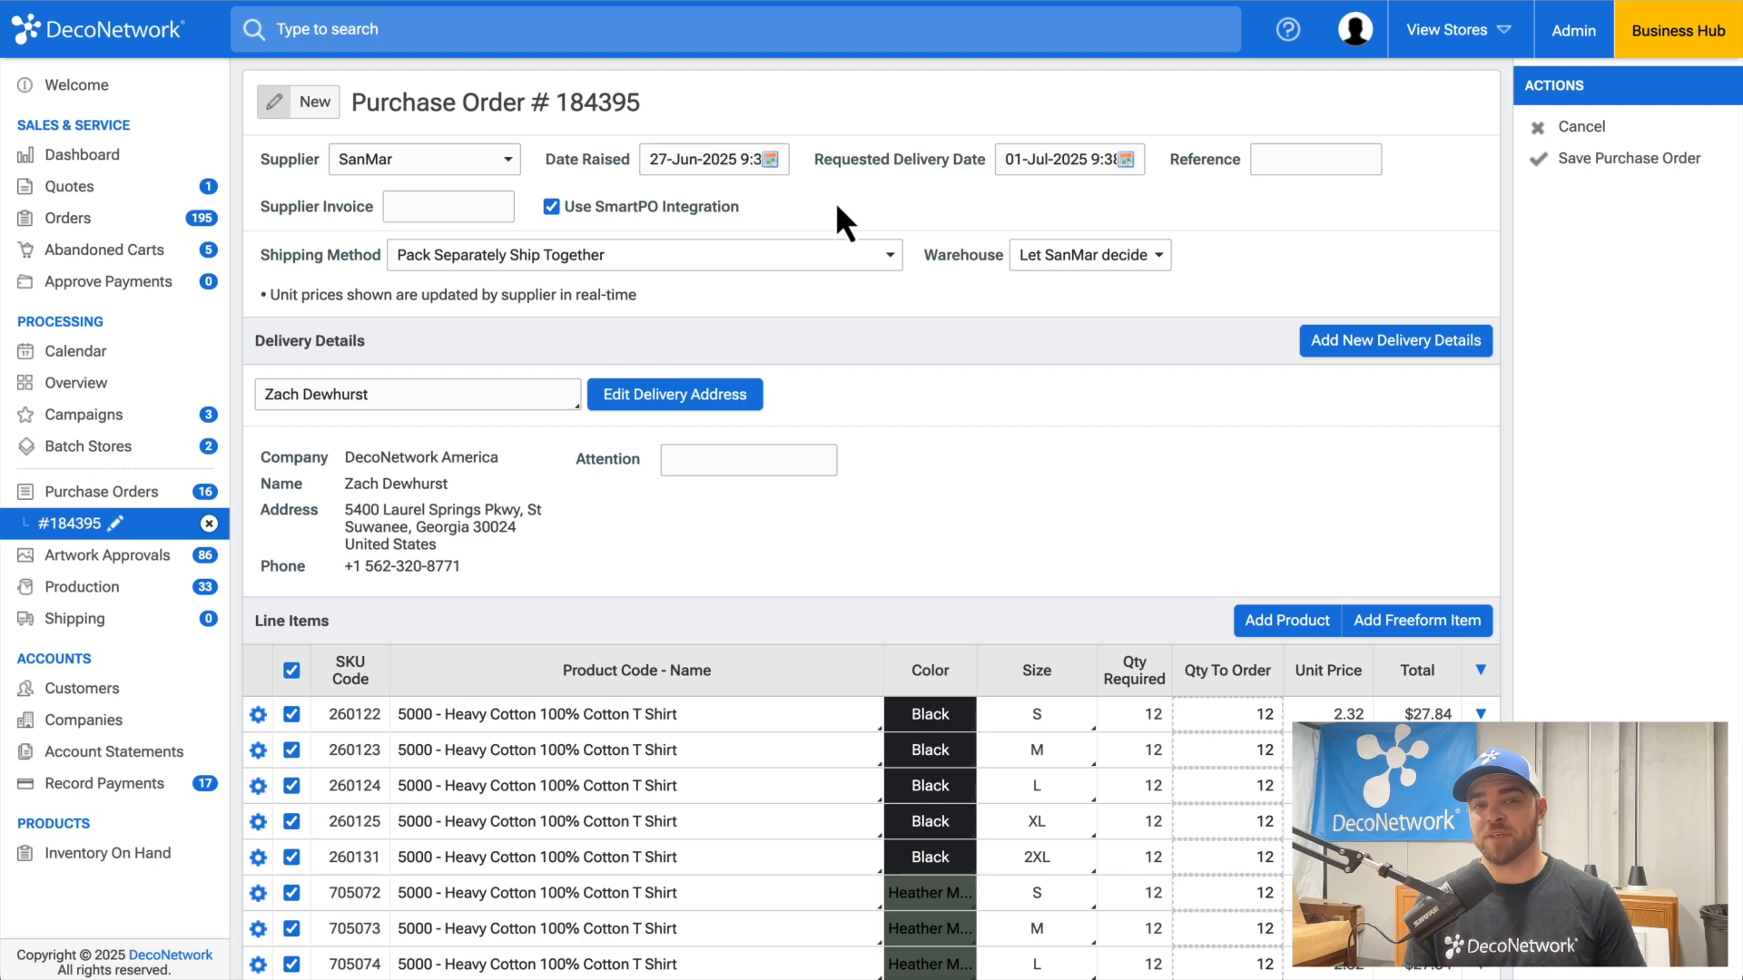
Step: Review the SanMar purchase order's line items, prices and subtotal, and save the purchase order
{"action": "scroll", "coordinate": [993, 342], "scroll_direction": "down", "scroll_amount": 4}
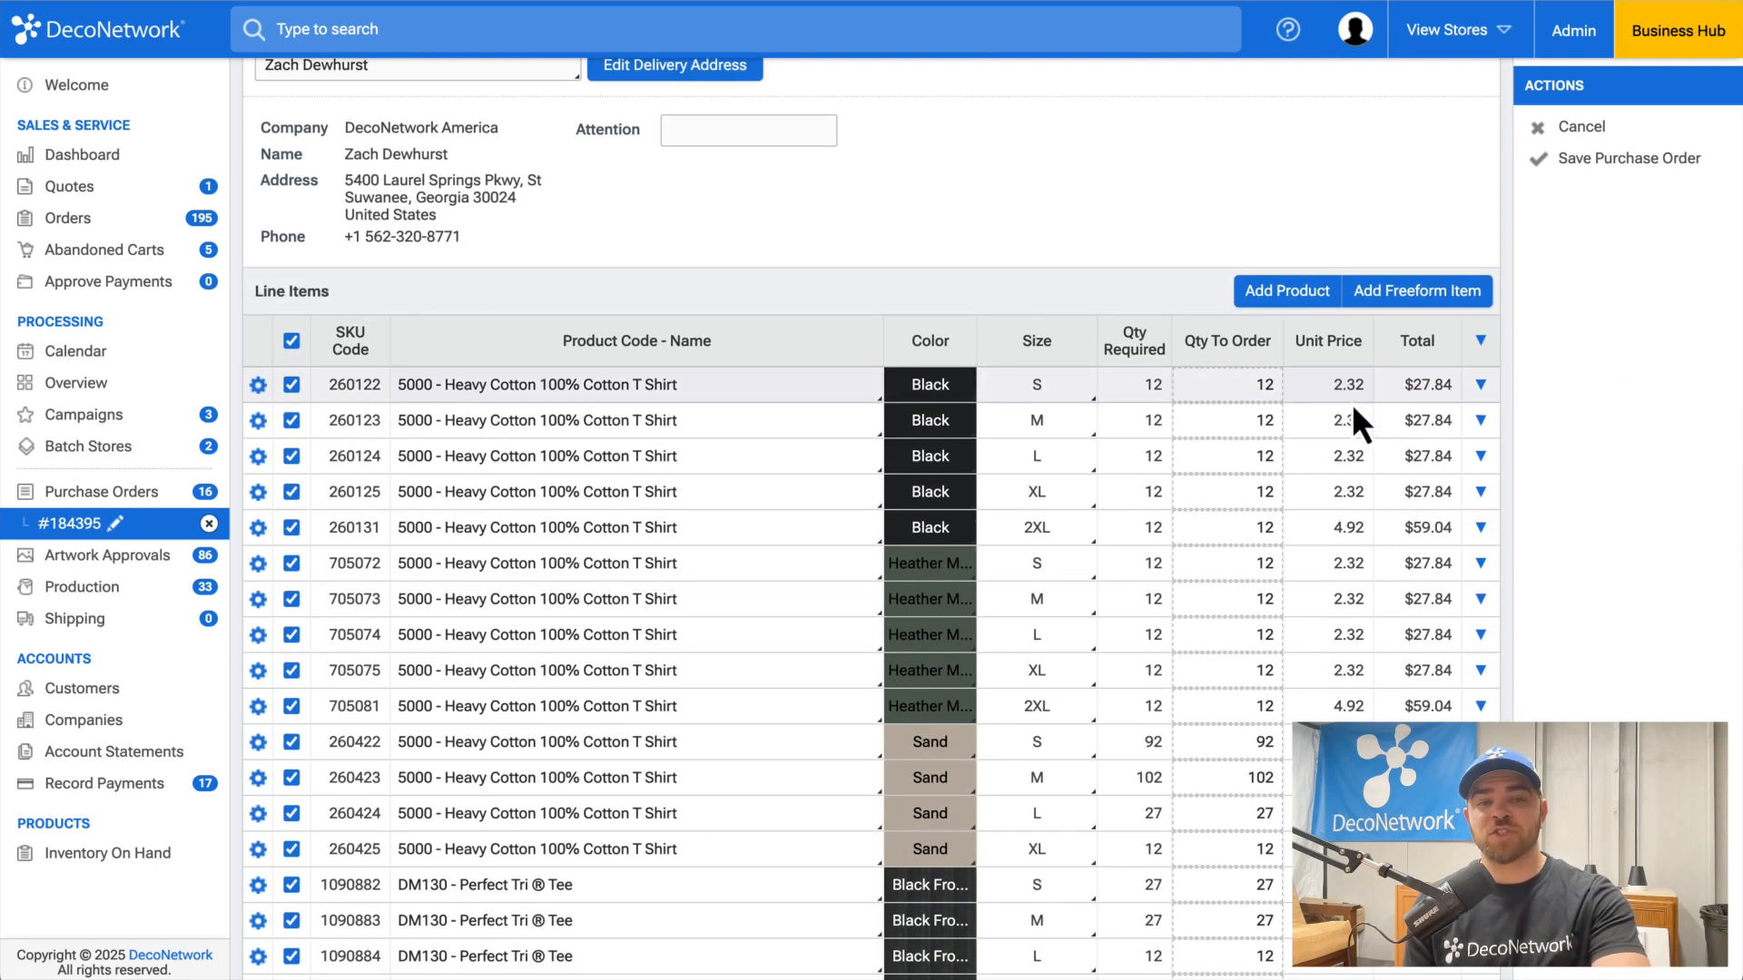
{"action": "scroll", "coordinate": [1352, 408], "scroll_direction": "down", "scroll_amount": 2}
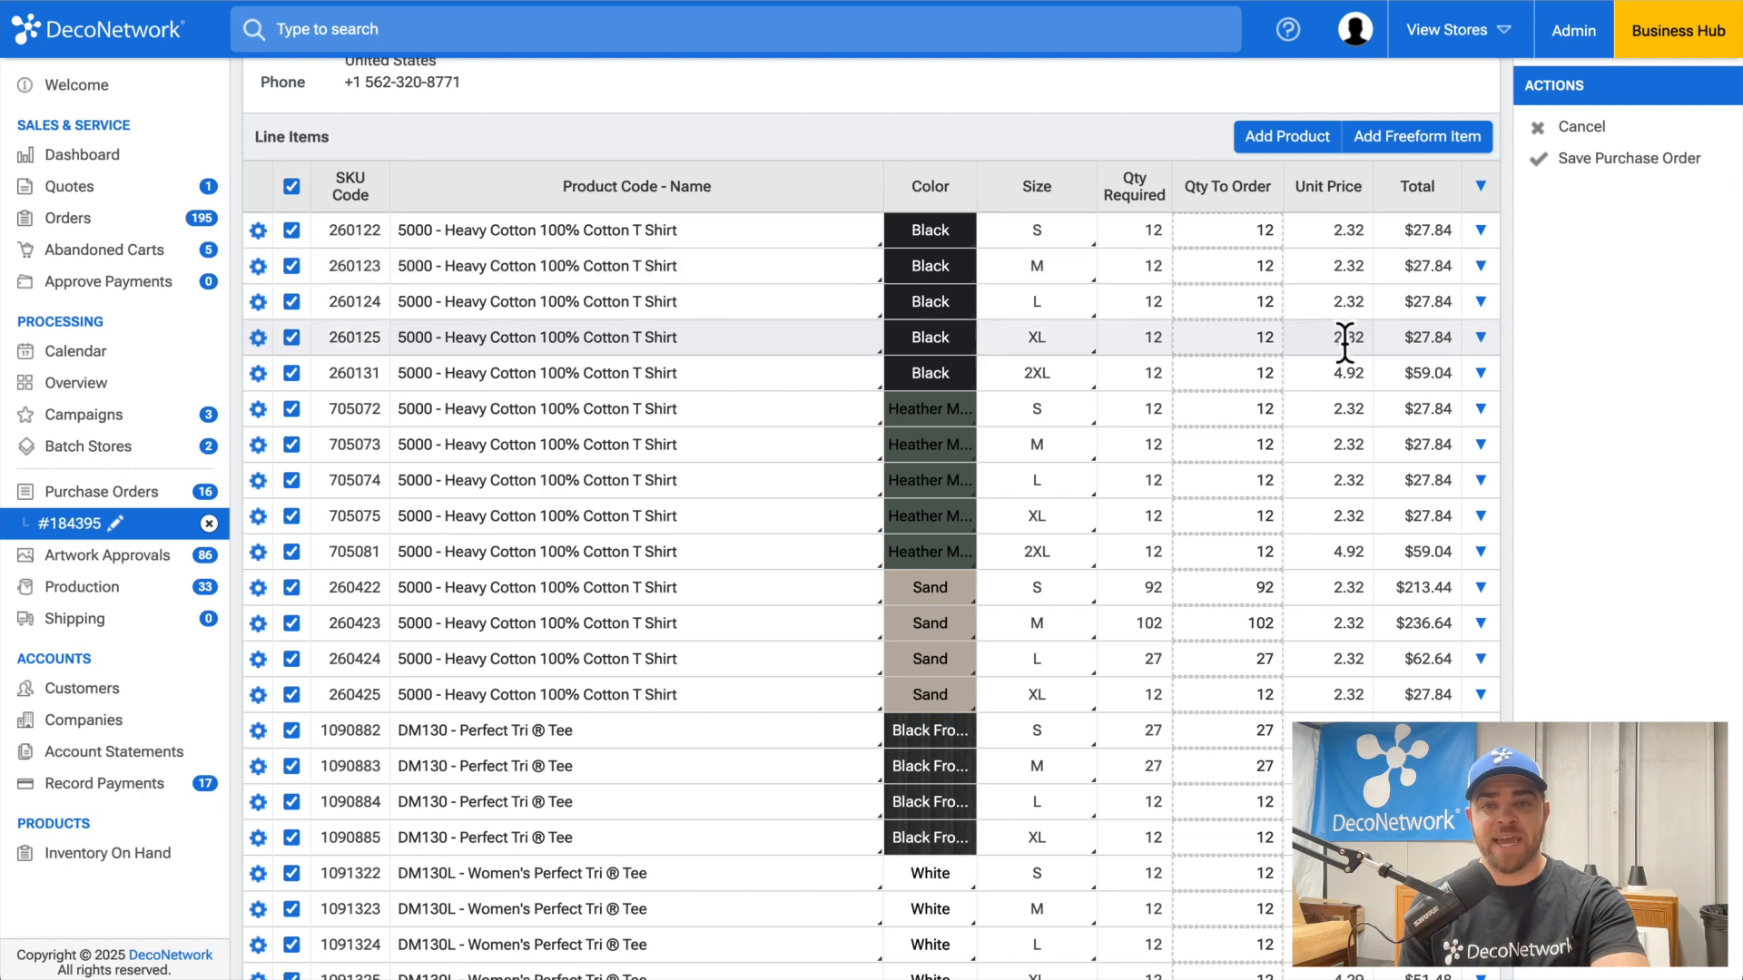
{"action": "scroll", "coordinate": [1348, 354], "scroll_direction": "up", "scroll_amount": 3}
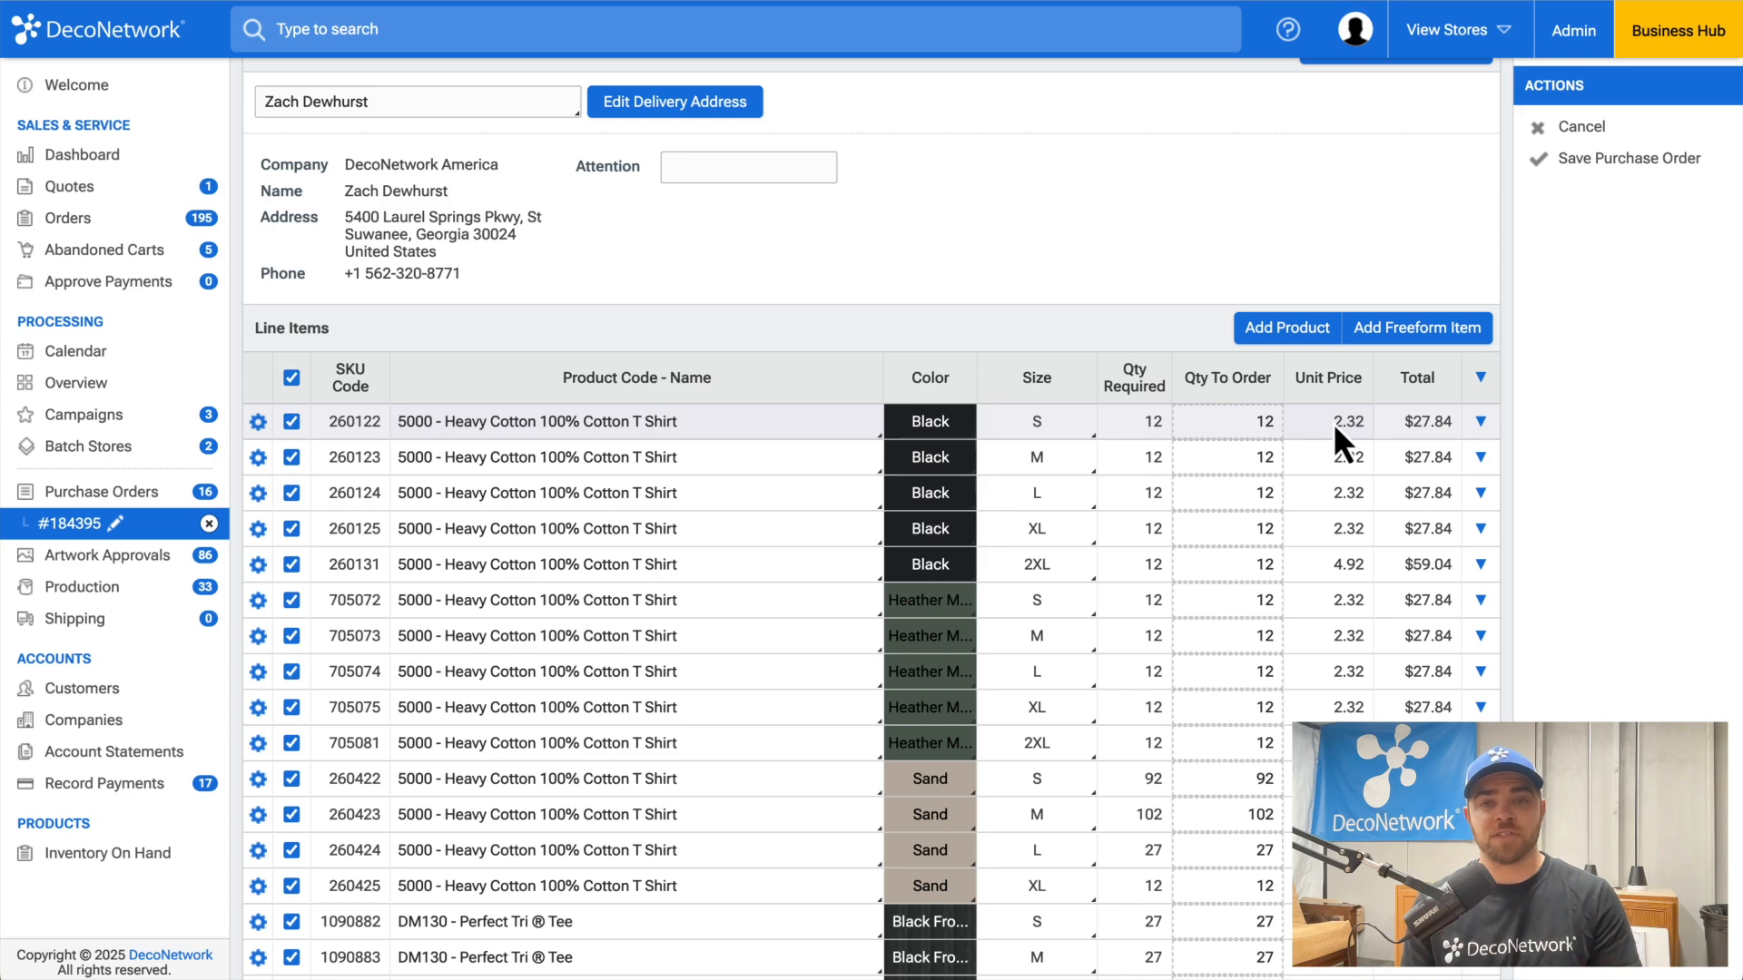
{"action": "scroll", "coordinate": [1360, 590], "scroll_direction": "down", "scroll_amount": 15}
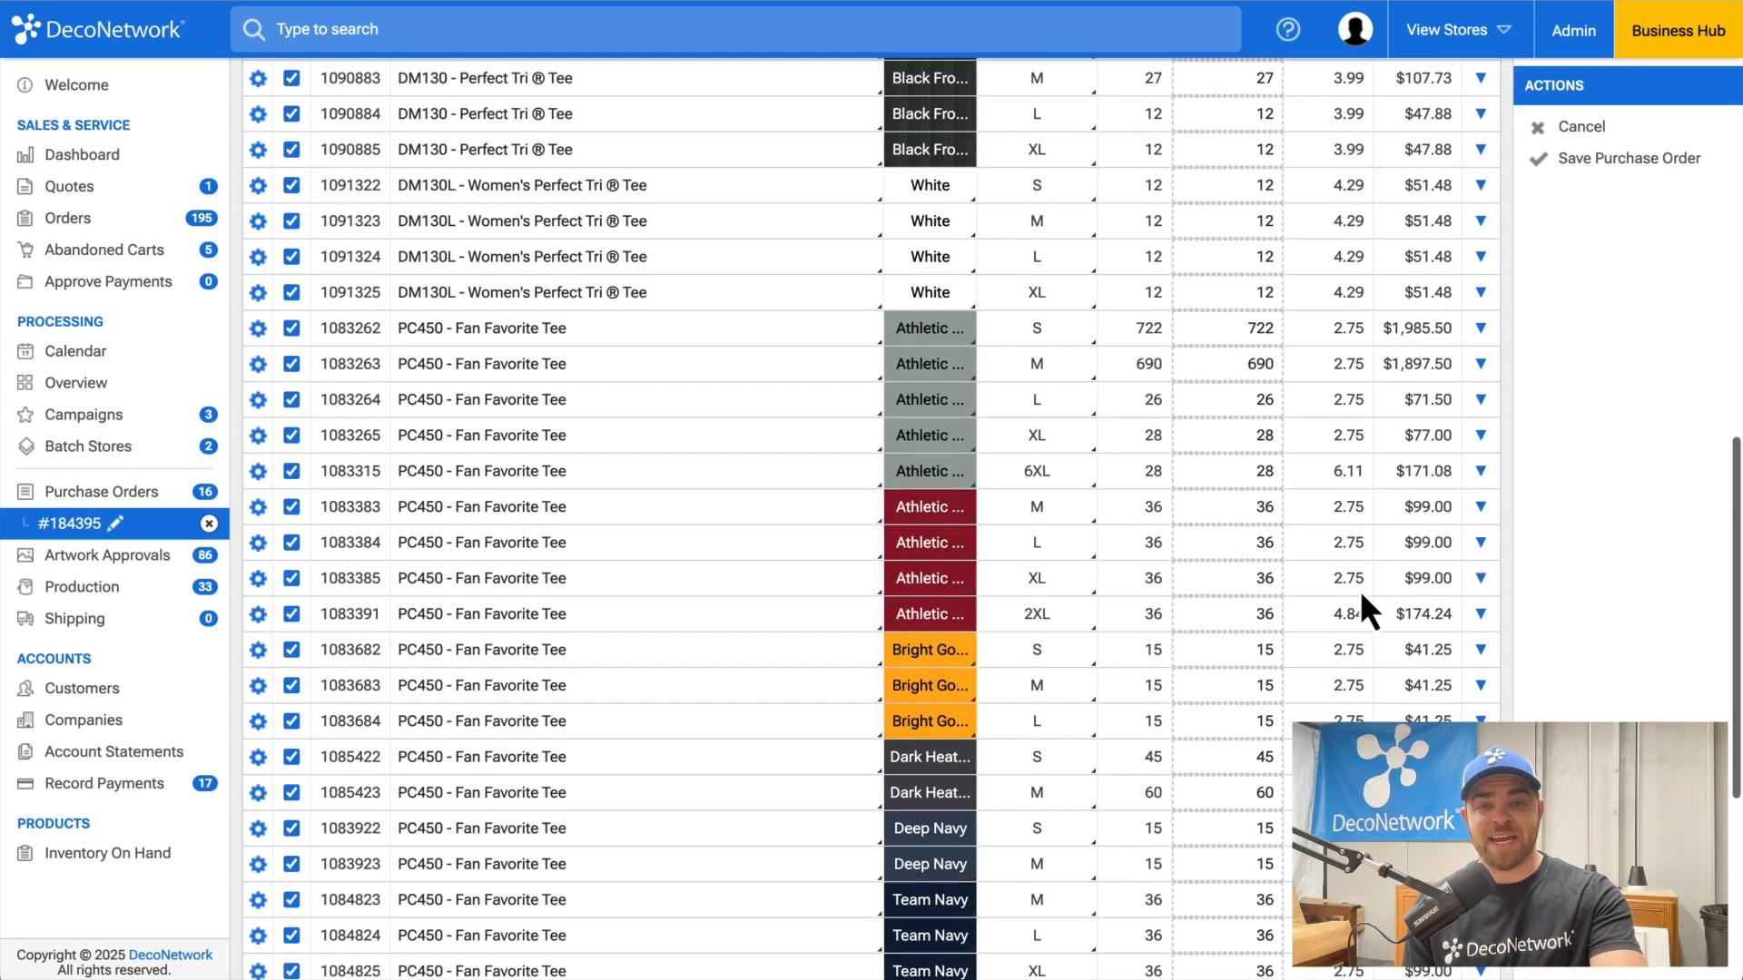
{"action": "scroll", "coordinate": [1360, 590], "scroll_direction": "down", "scroll_amount": 2}
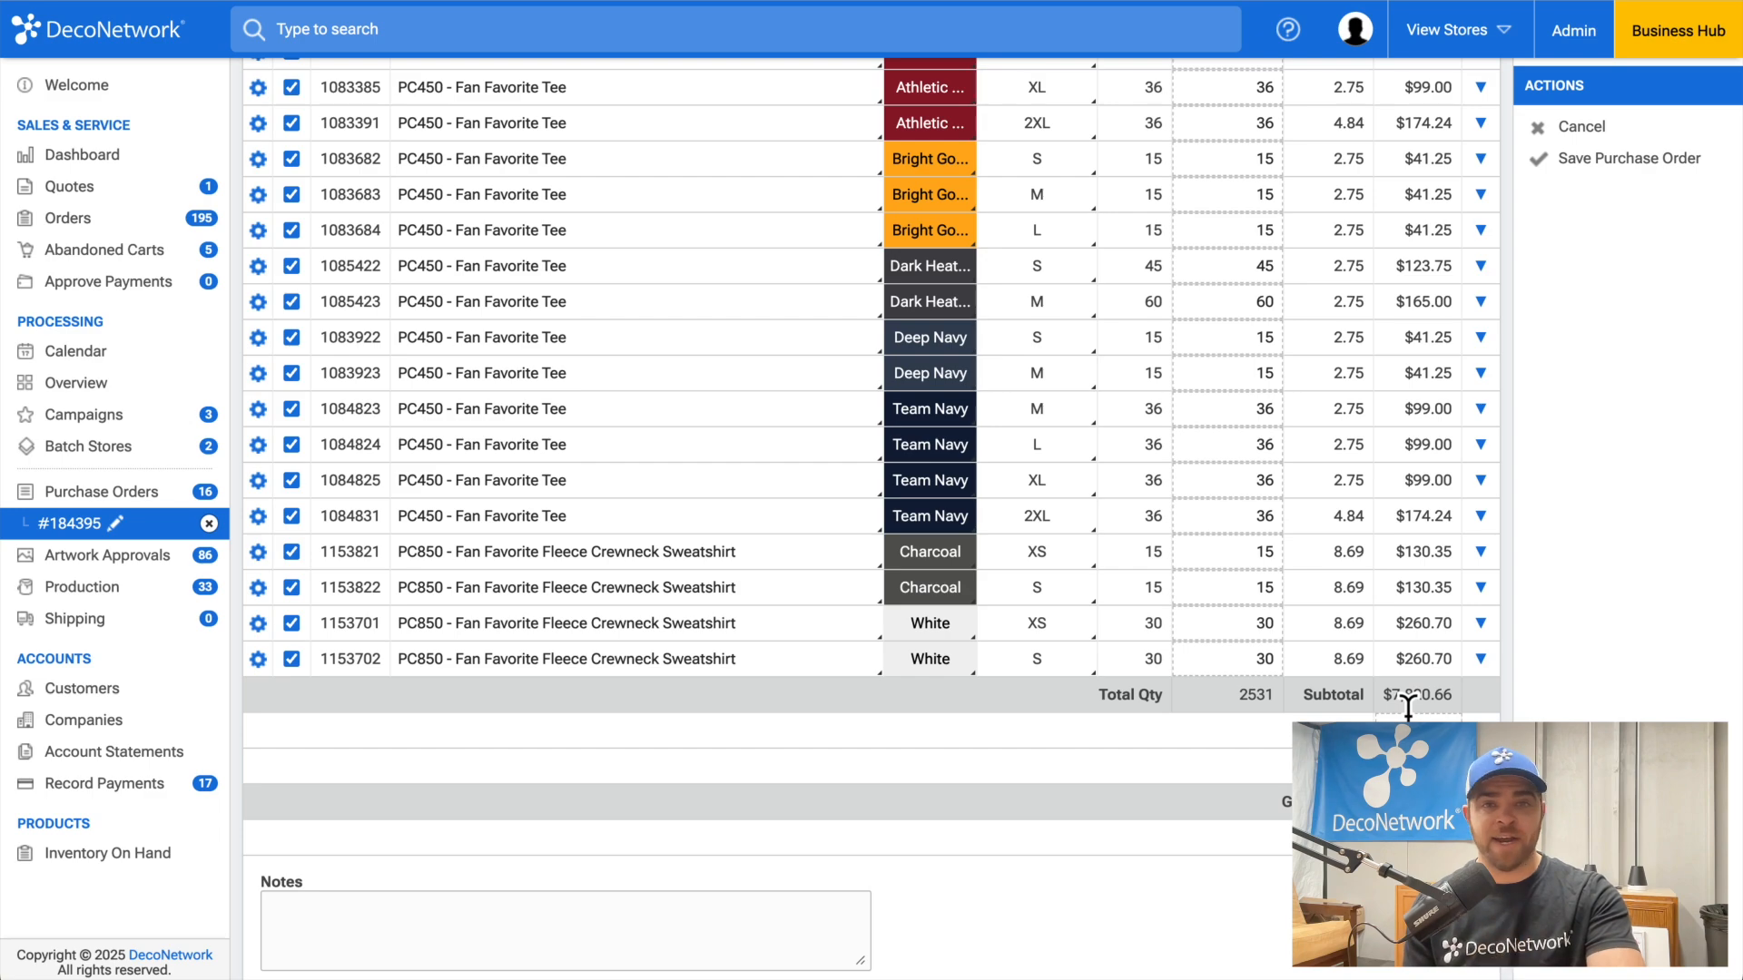
{"action": "scroll", "coordinate": [1407, 706], "scroll_direction": "up", "scroll_amount": 8}
{"action": "scroll", "coordinate": [1407, 706], "scroll_direction": "up", "scroll_amount": 17}
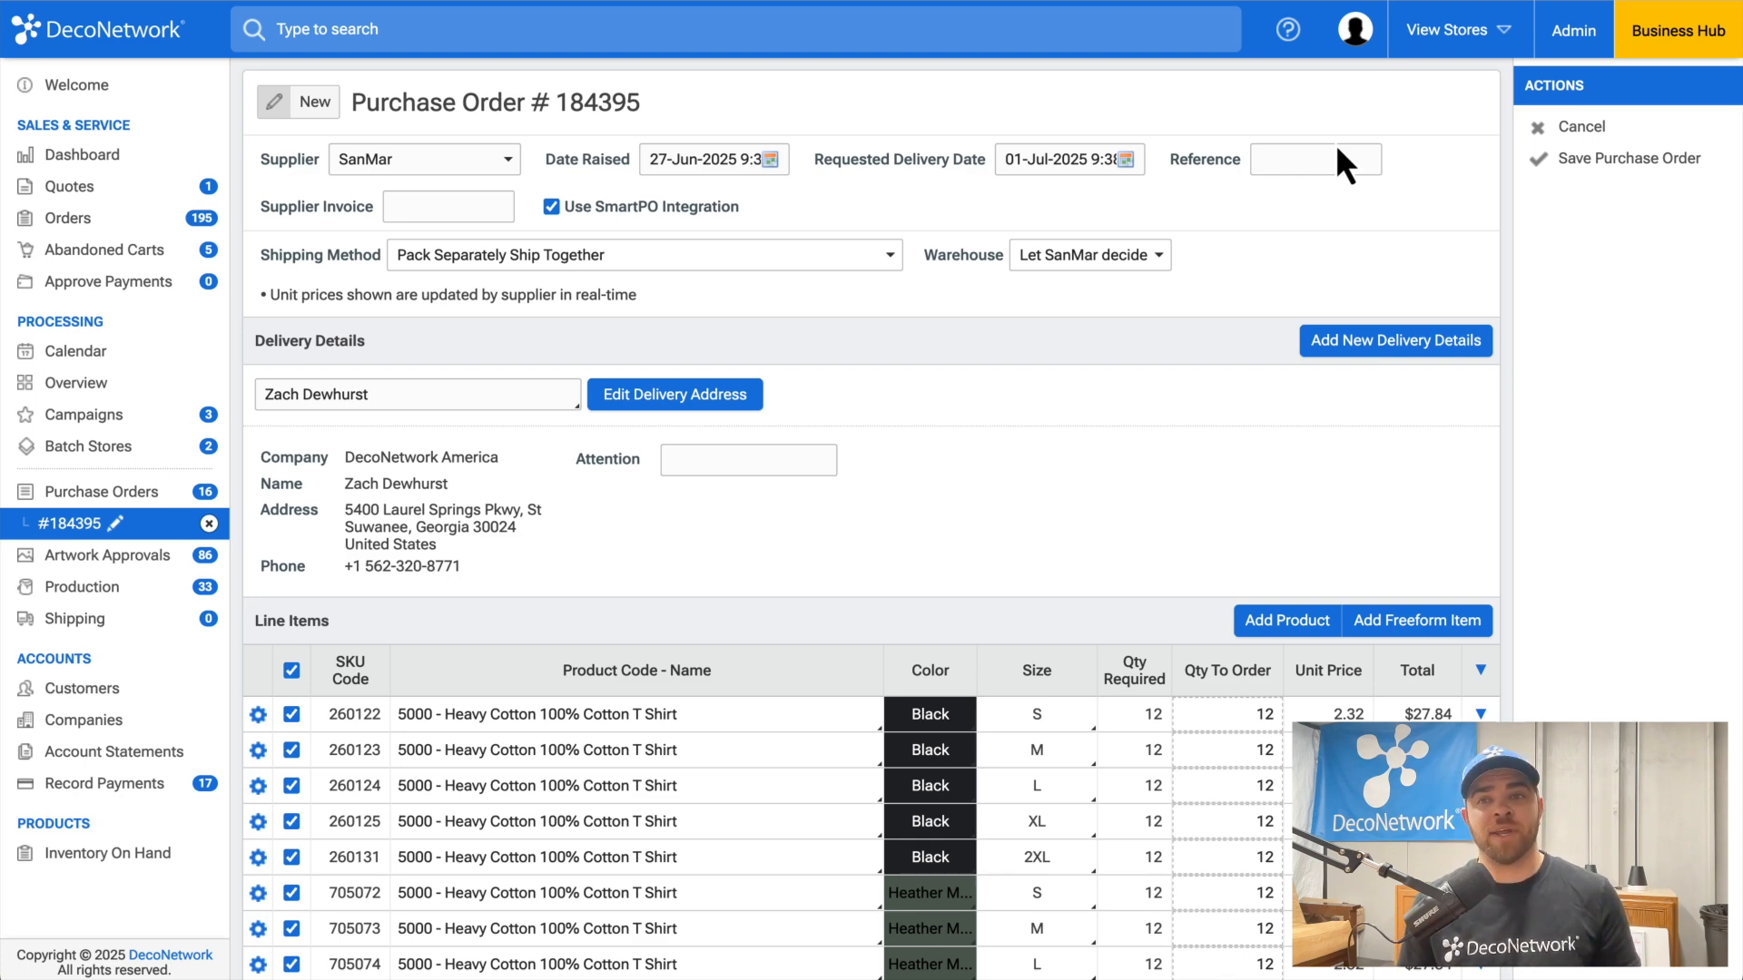
{"action": "left_click", "coordinate": [1587, 172]}
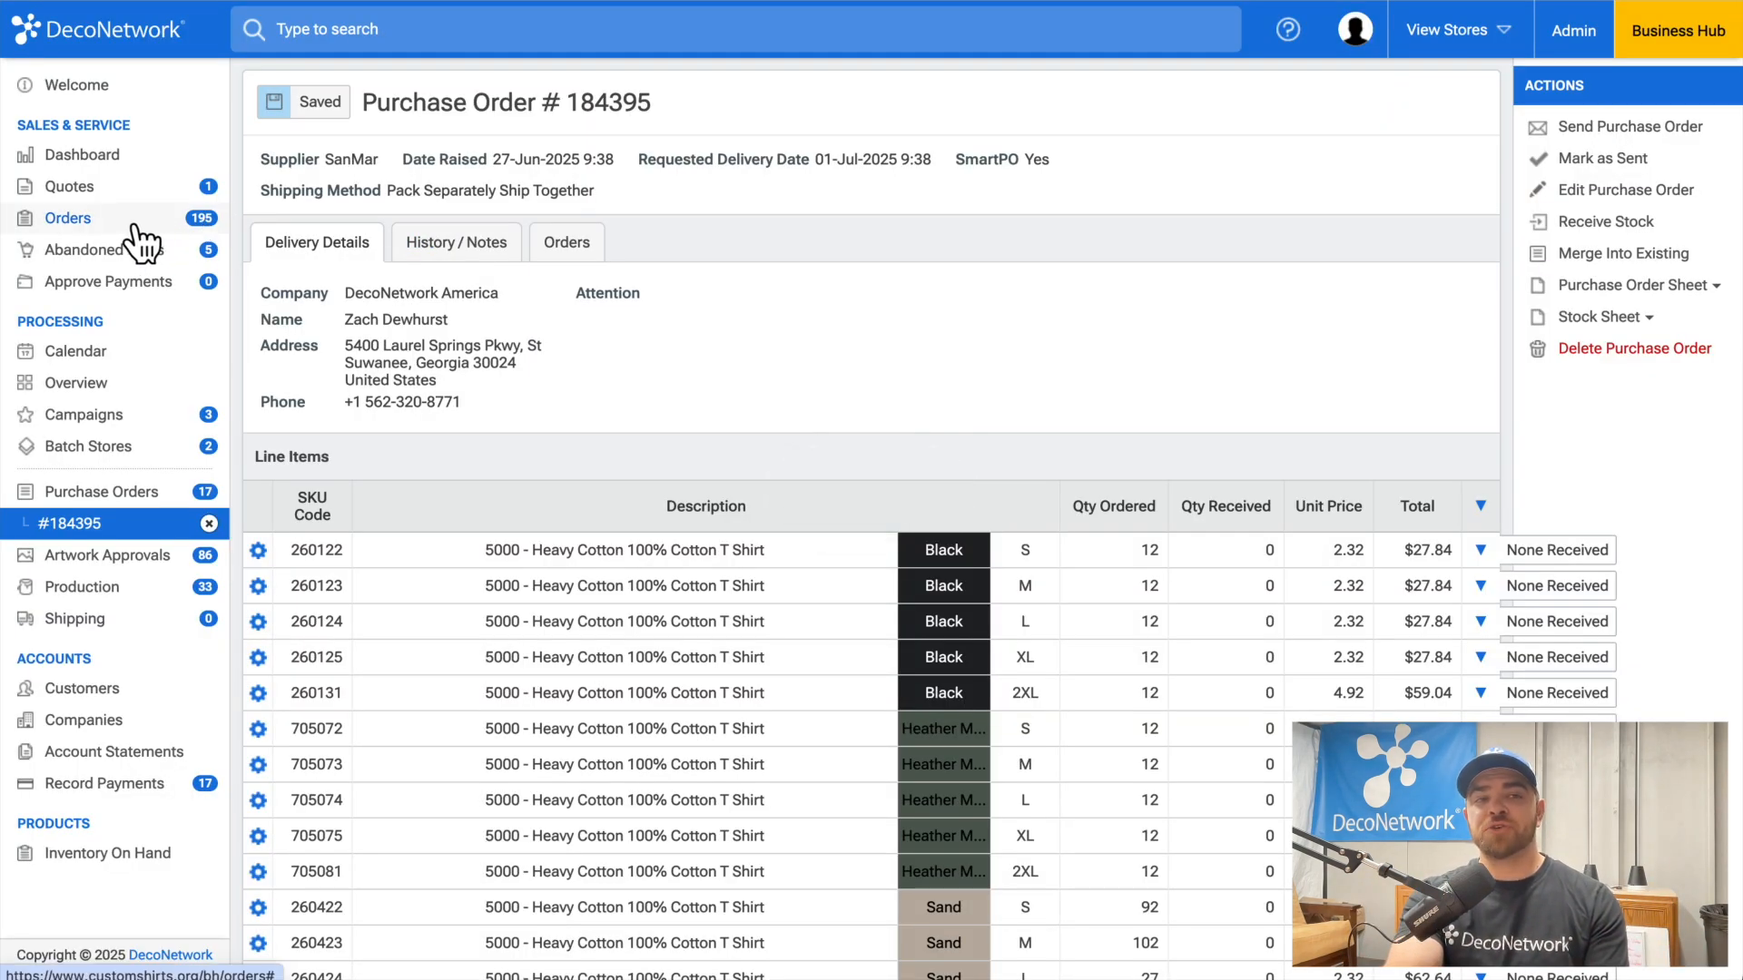
Step: Open the newest order in the orders list to check its production status, and return to the list
{"action": "left_click", "coordinate": [130, 223]}
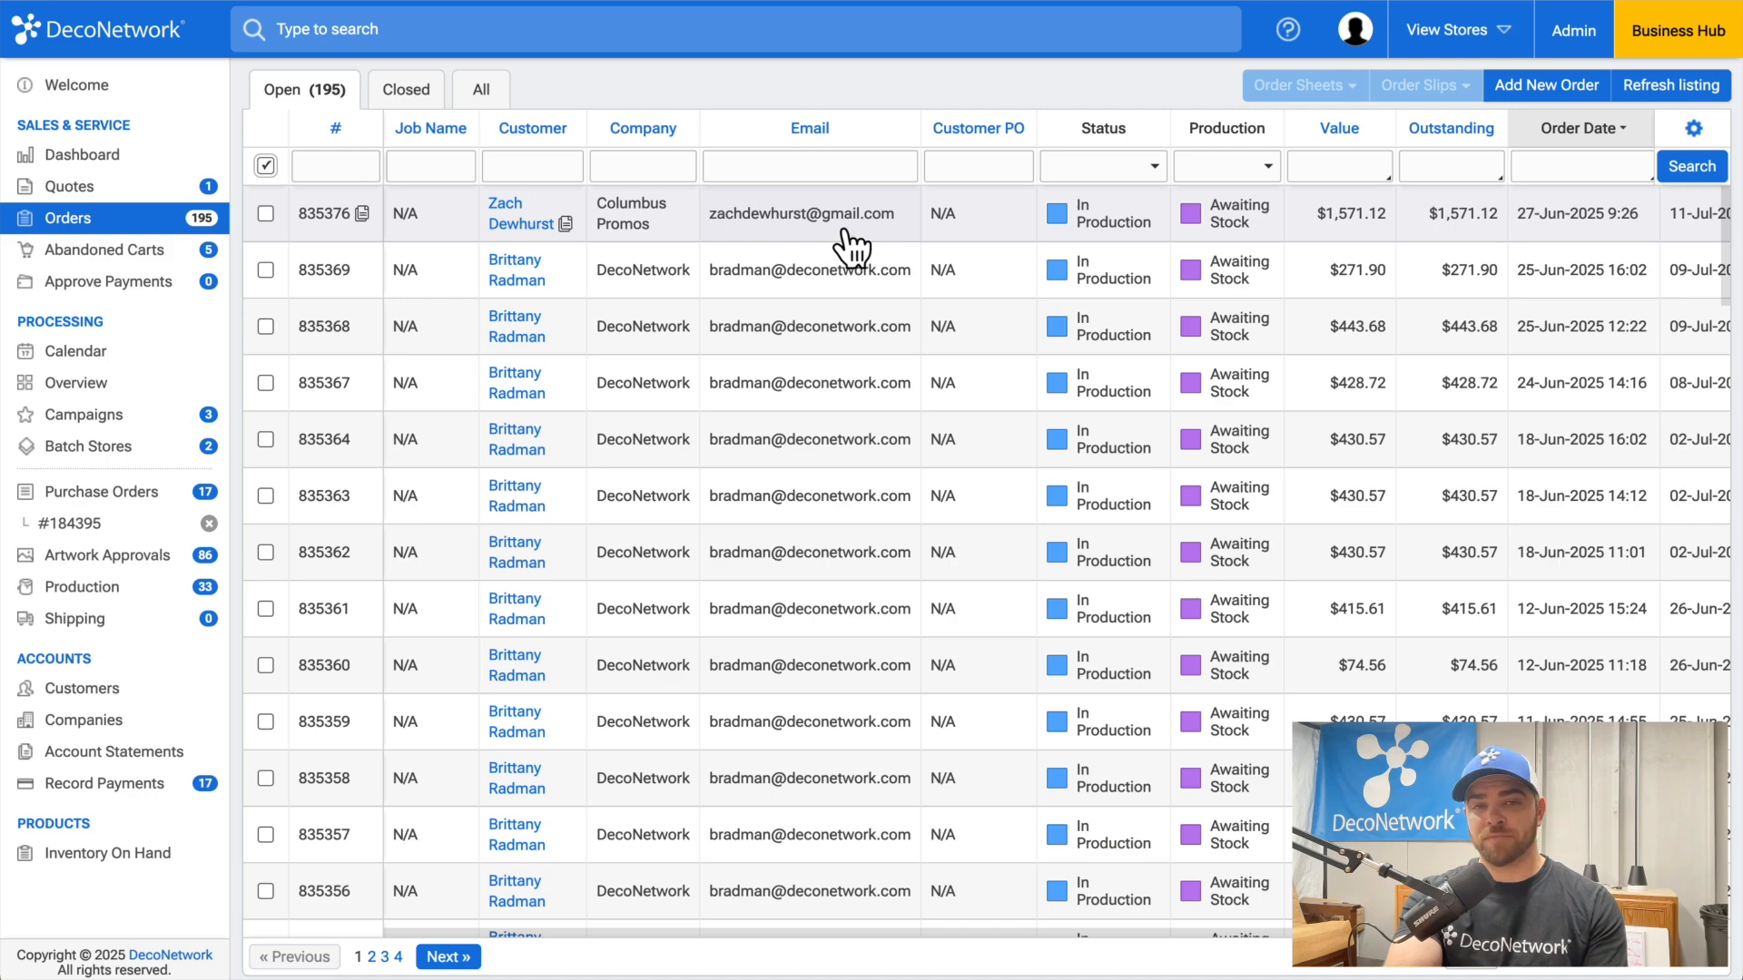
{"action": "left_click", "coordinate": [851, 245]}
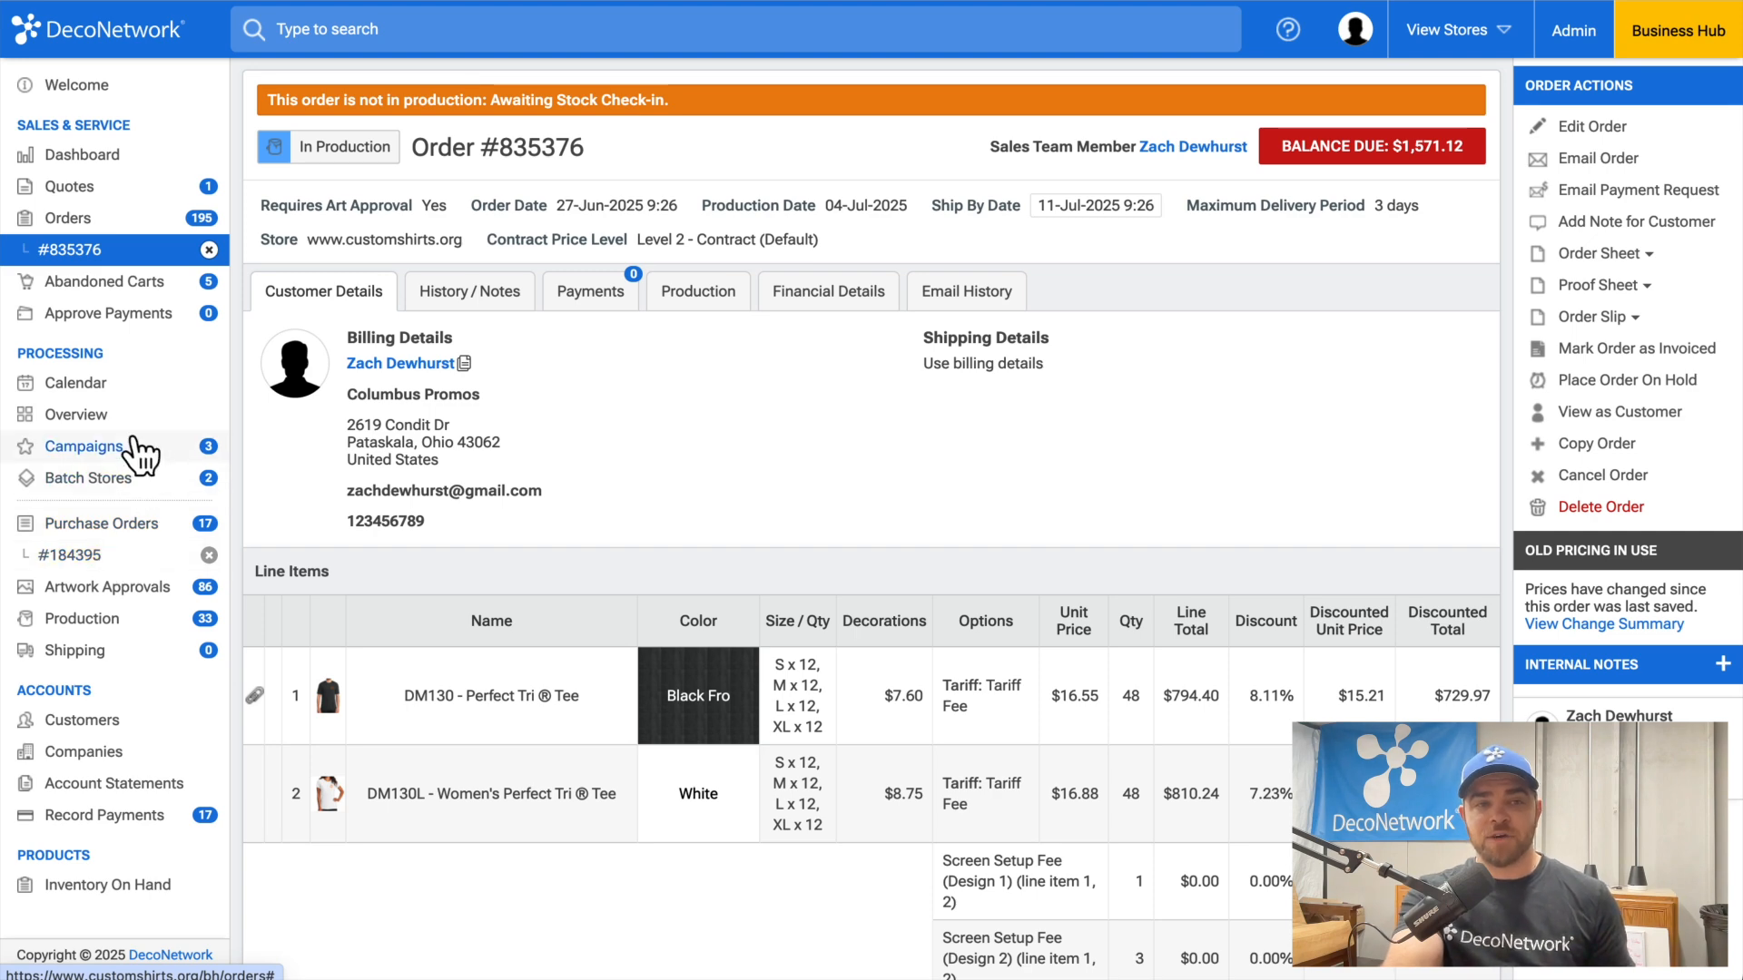
{"action": "left_click", "coordinate": [83, 221]}
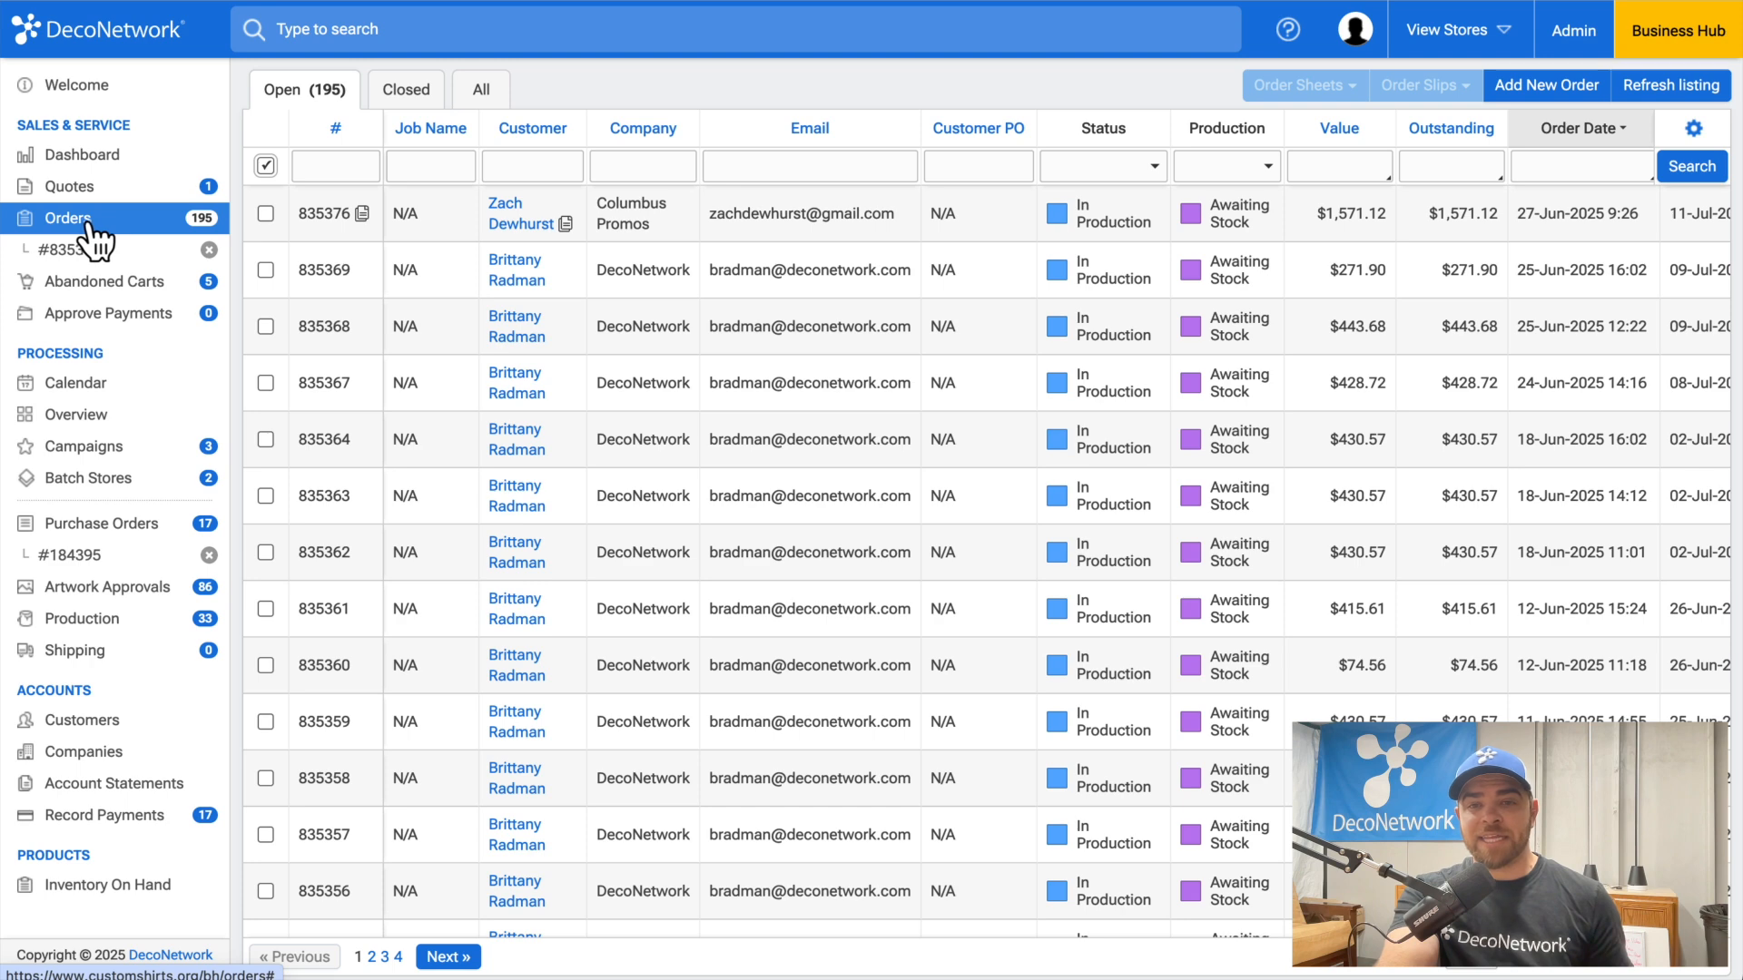
Step: Filter the orders by production status Awaiting Purchase Order and open the first listed order
{"action": "left_click", "coordinate": [1211, 169]}
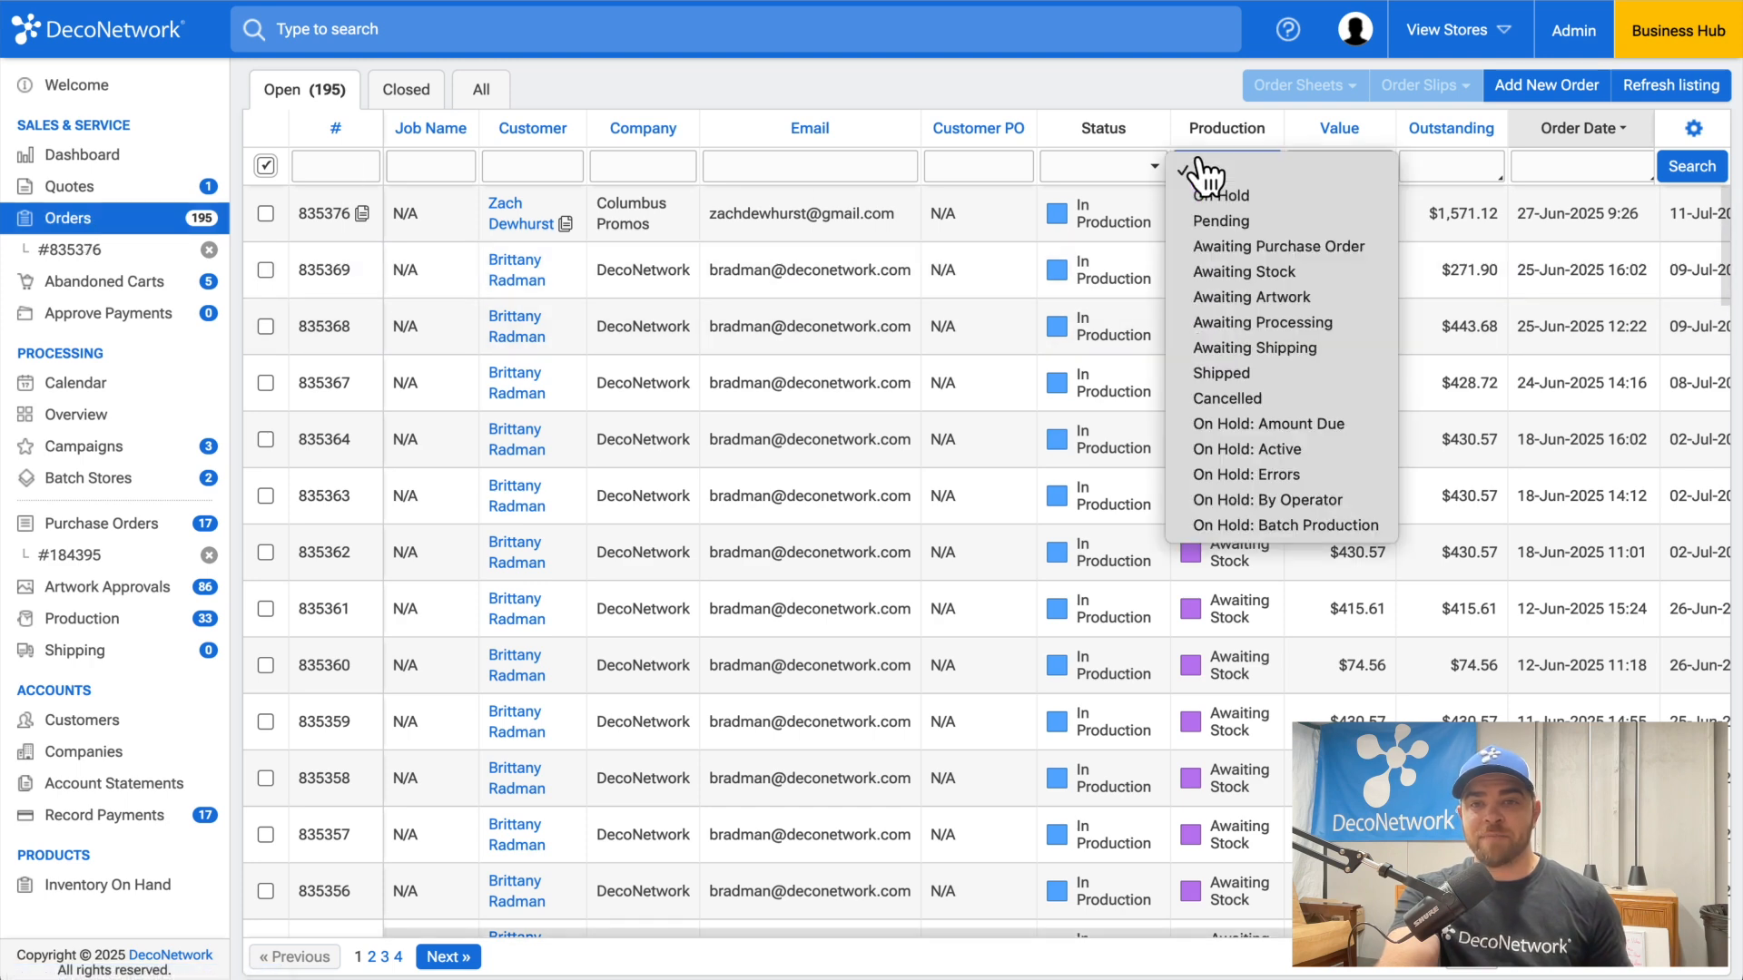
{"action": "left_click", "coordinate": [1223, 247]}
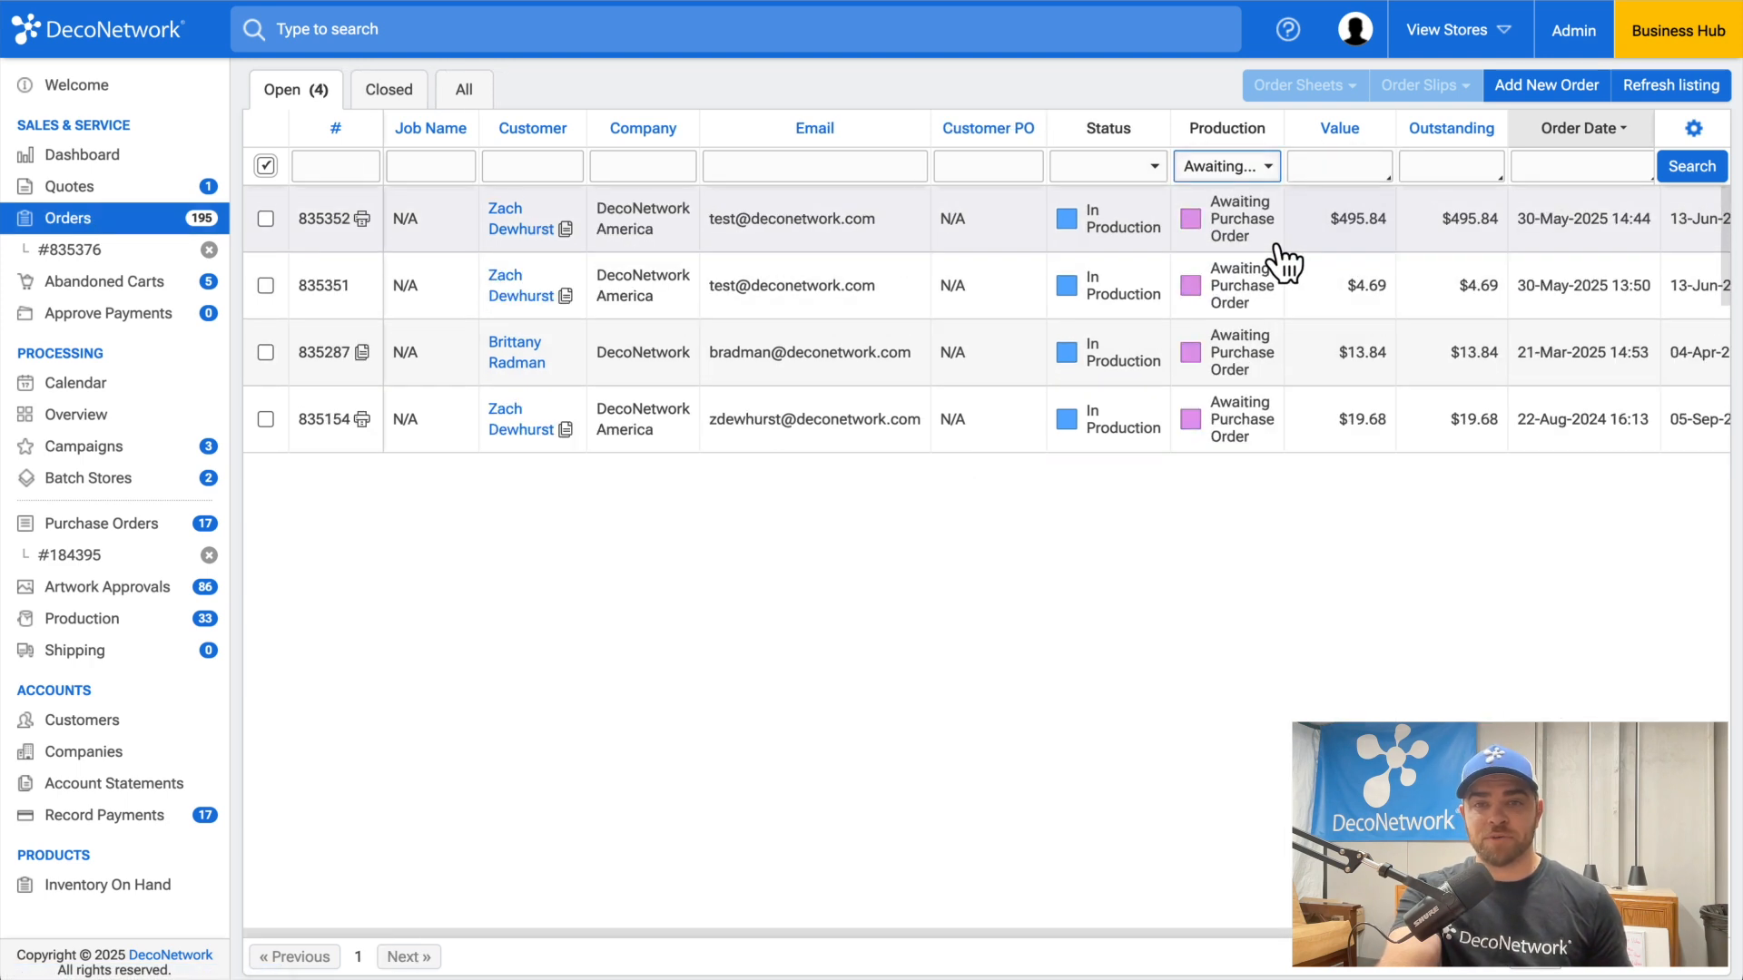
{"action": "left_click", "coordinate": [955, 240]}
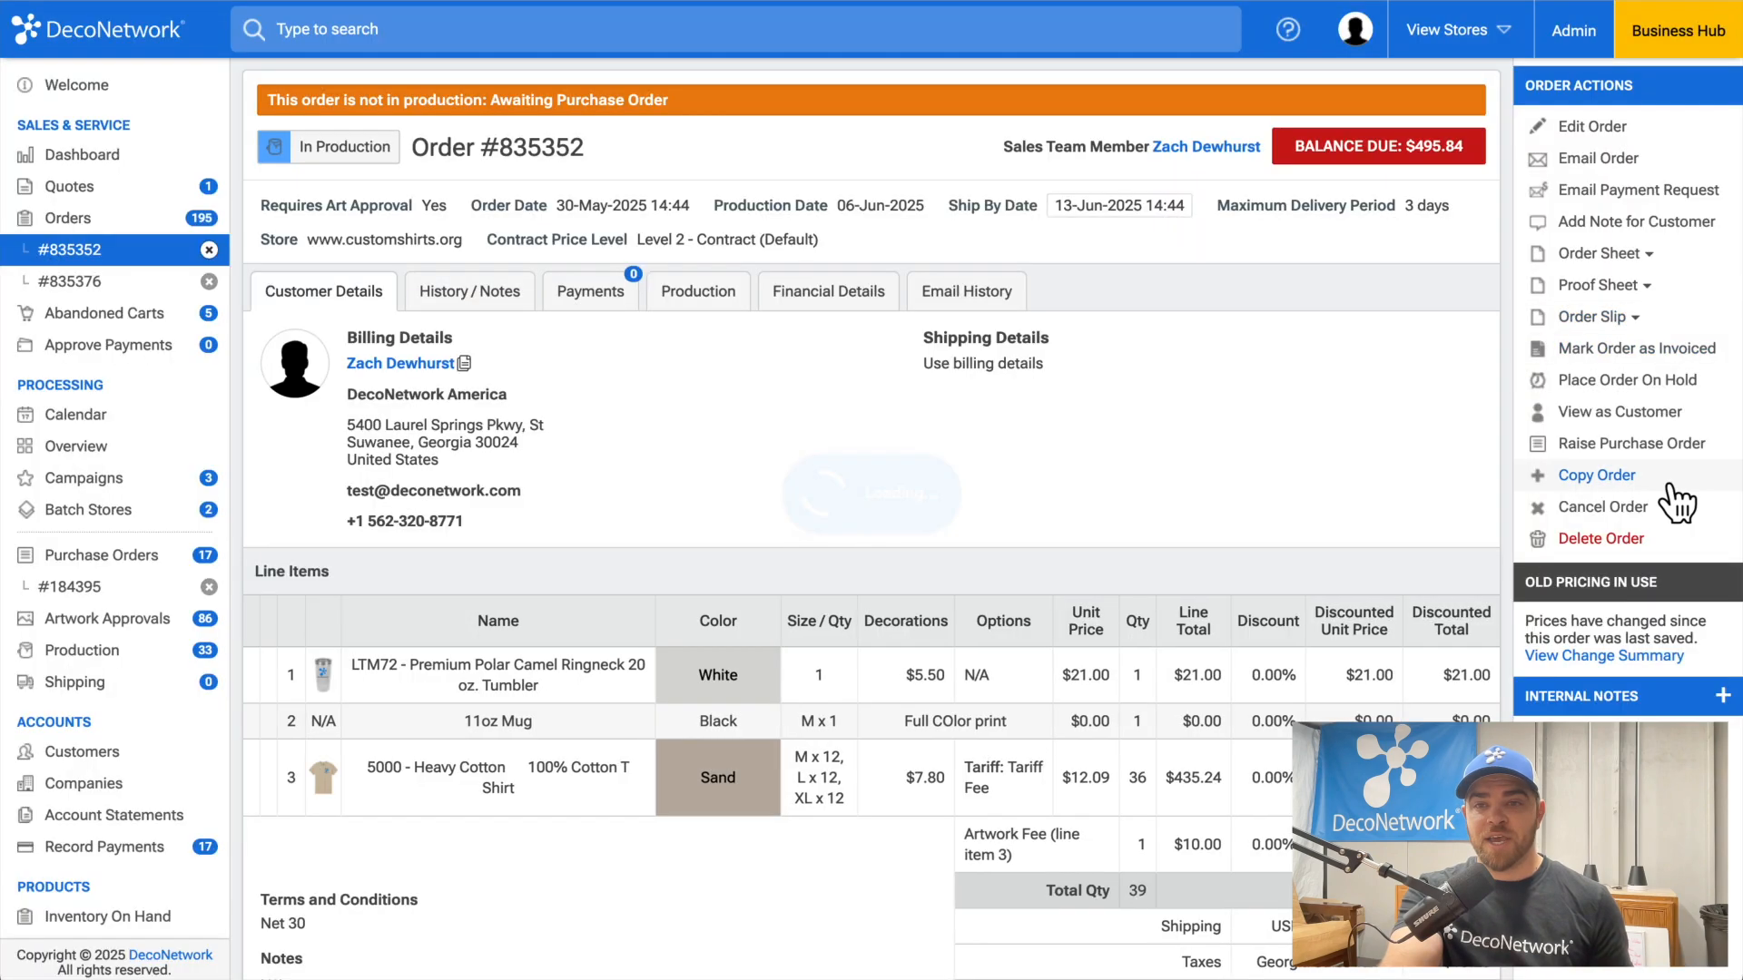
Step: Raise a new purchase order from the open order for the Unspecified supplier and save it
{"action": "left_click", "coordinate": [1612, 445]}
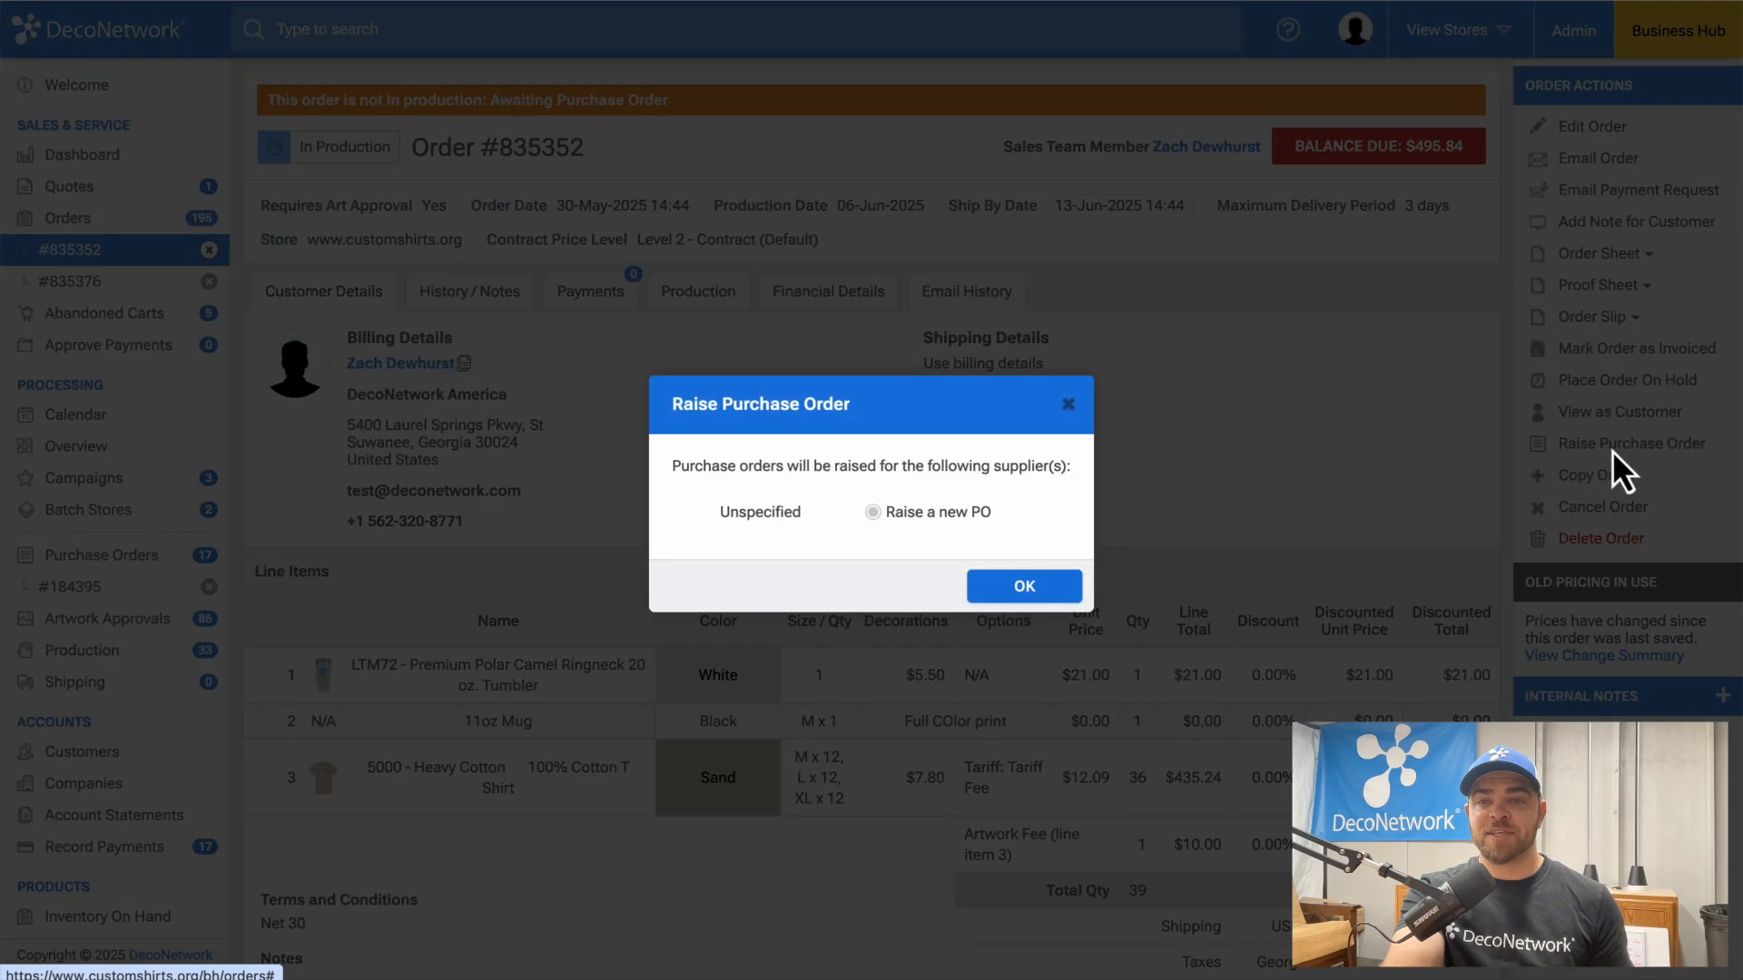
{"action": "left_click", "coordinate": [1046, 591]}
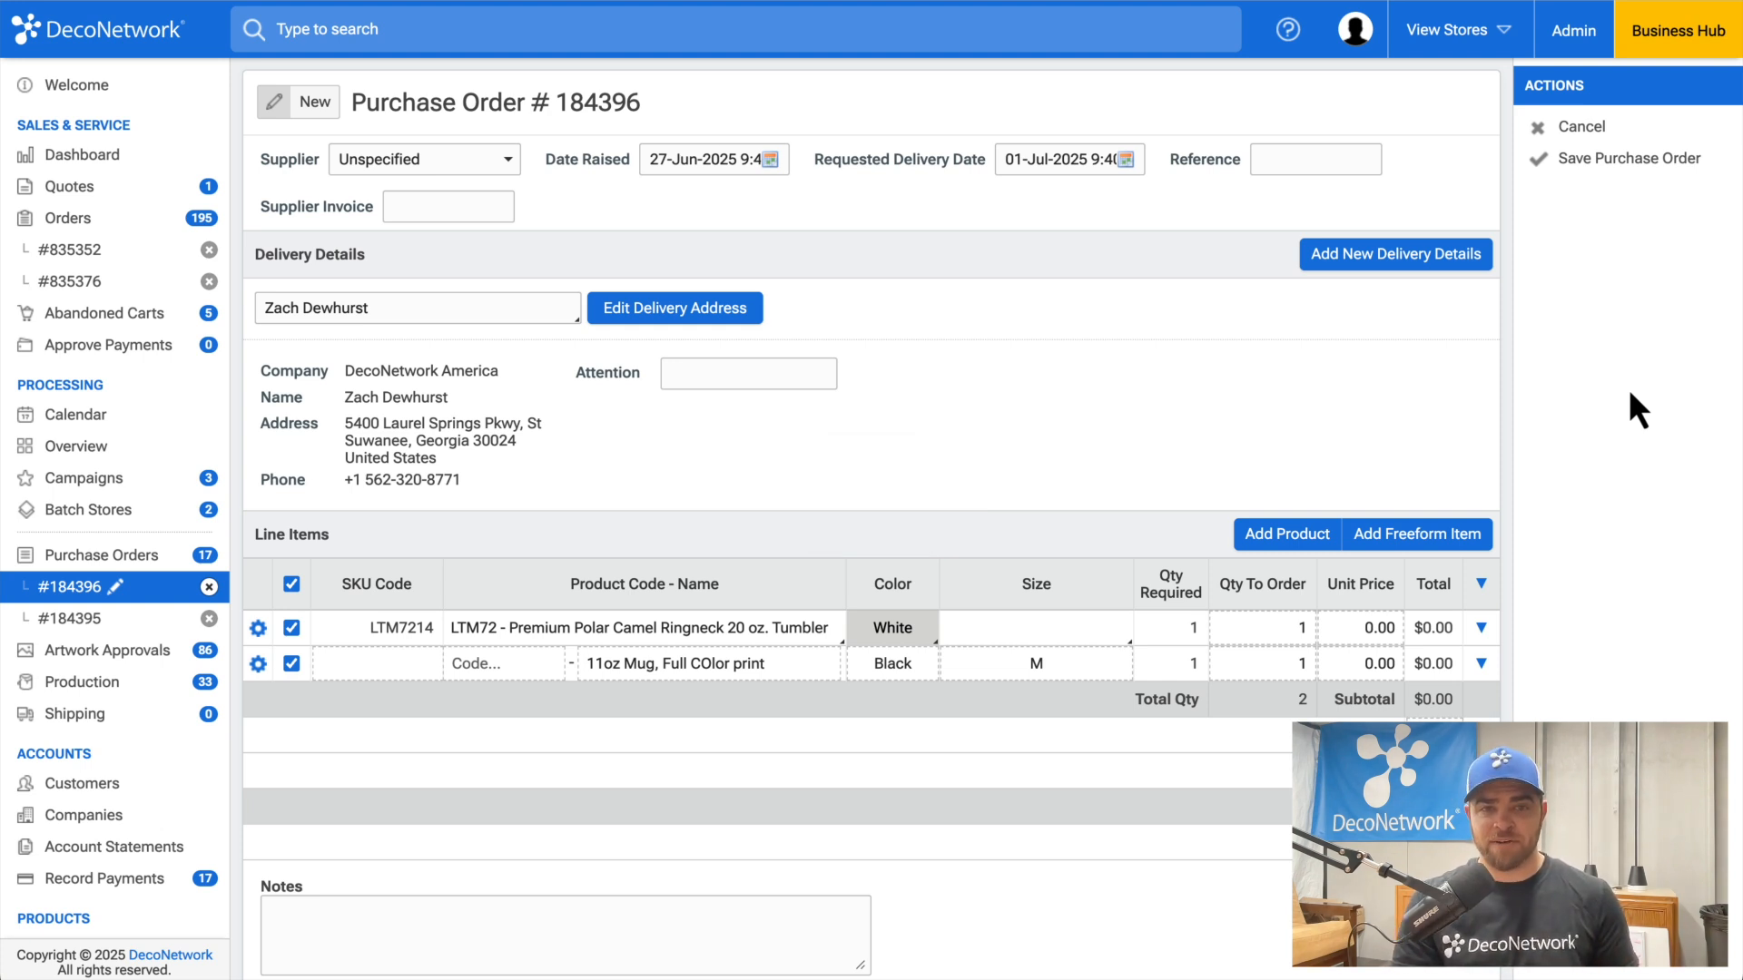
{"action": "left_click", "coordinate": [1630, 163]}
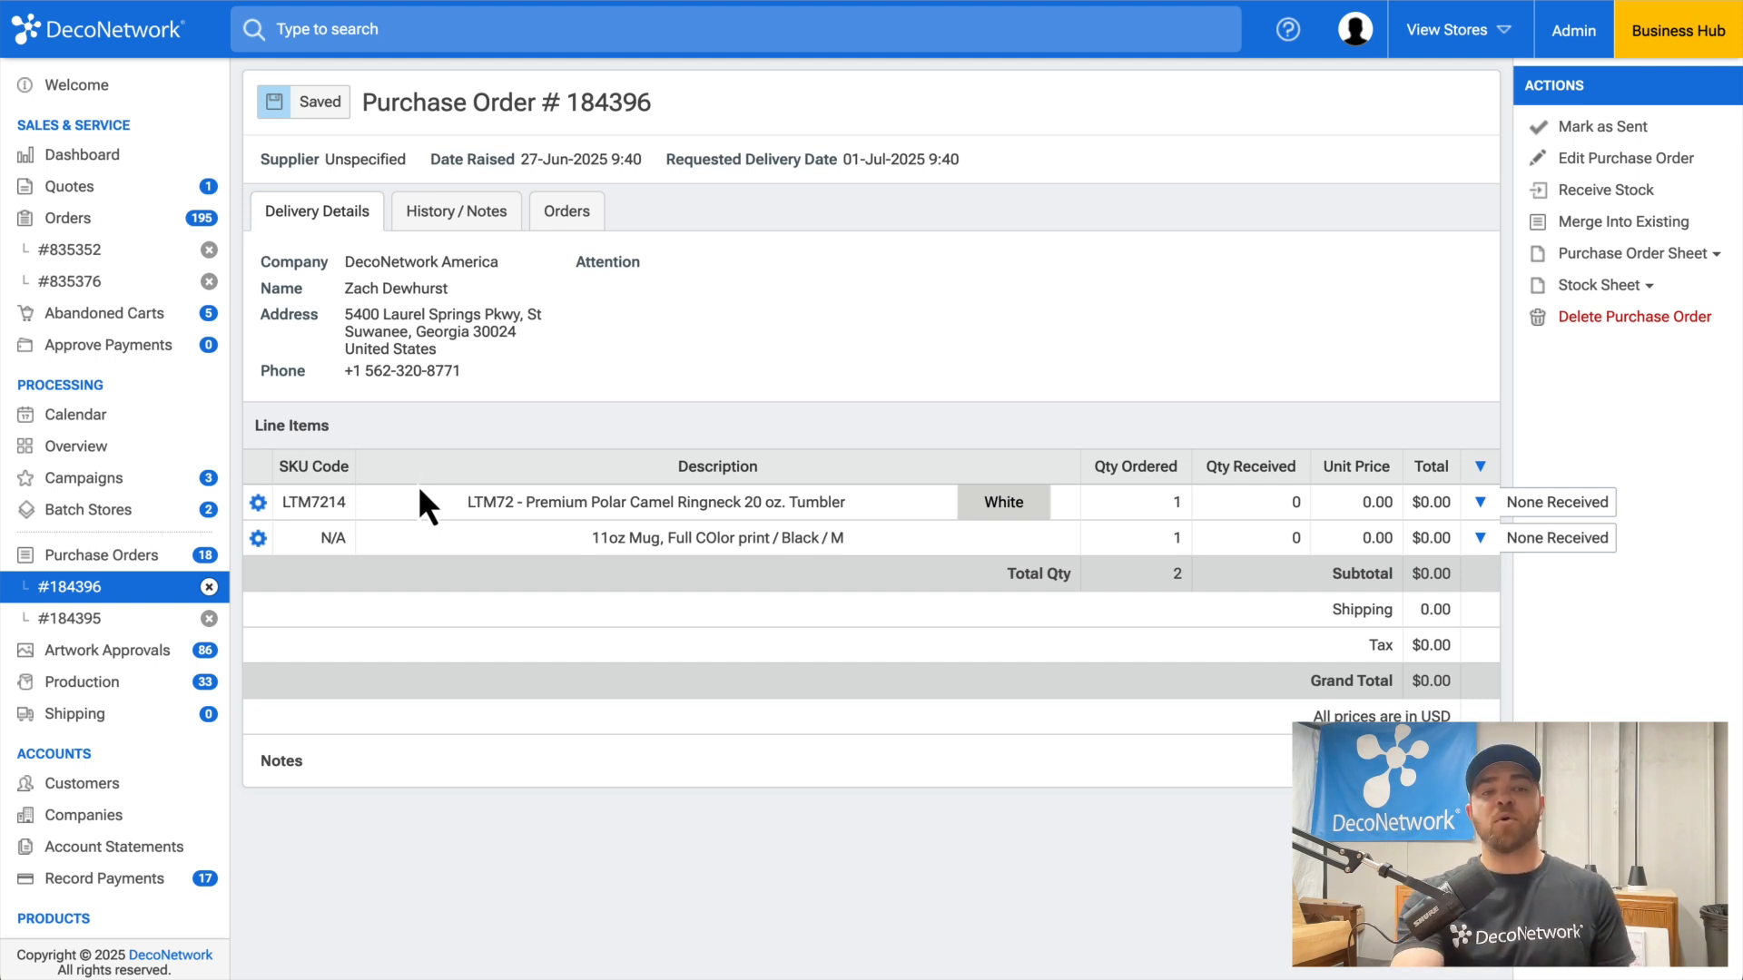
Step: View the purchase order sheet of the new SanMar purchase order through to its subtotal, and close it
{"action": "left_click", "coordinate": [145, 620]}
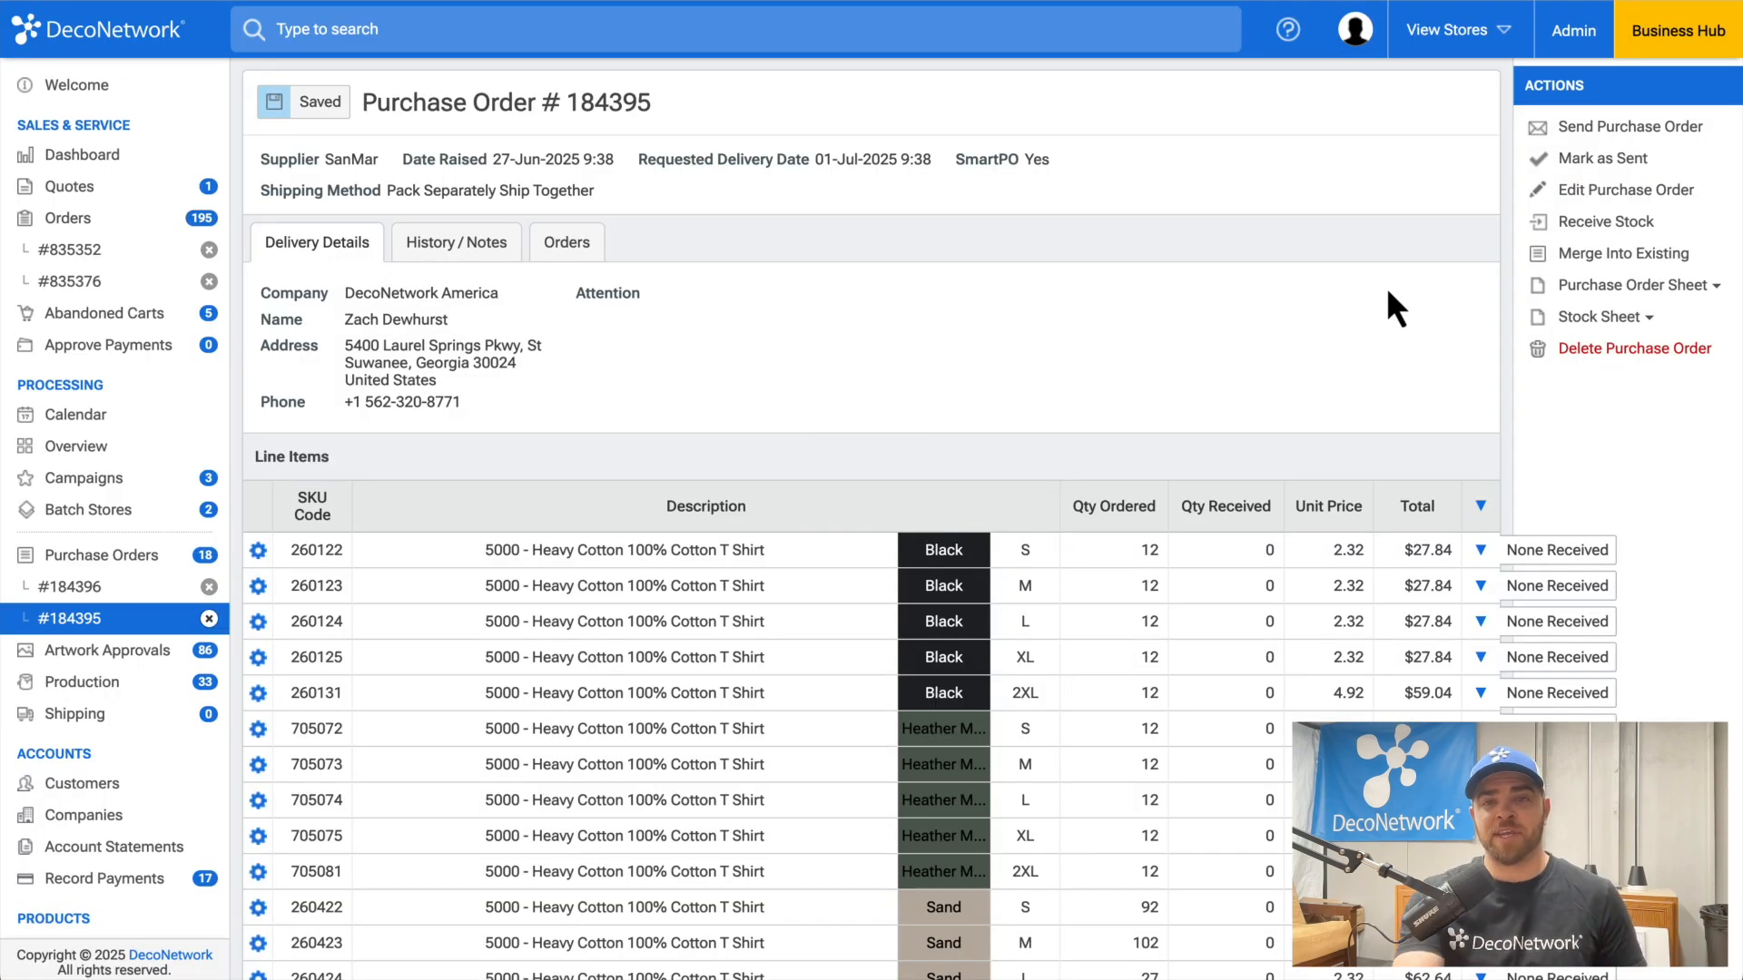
{"action": "left_click", "coordinate": [1630, 292]}
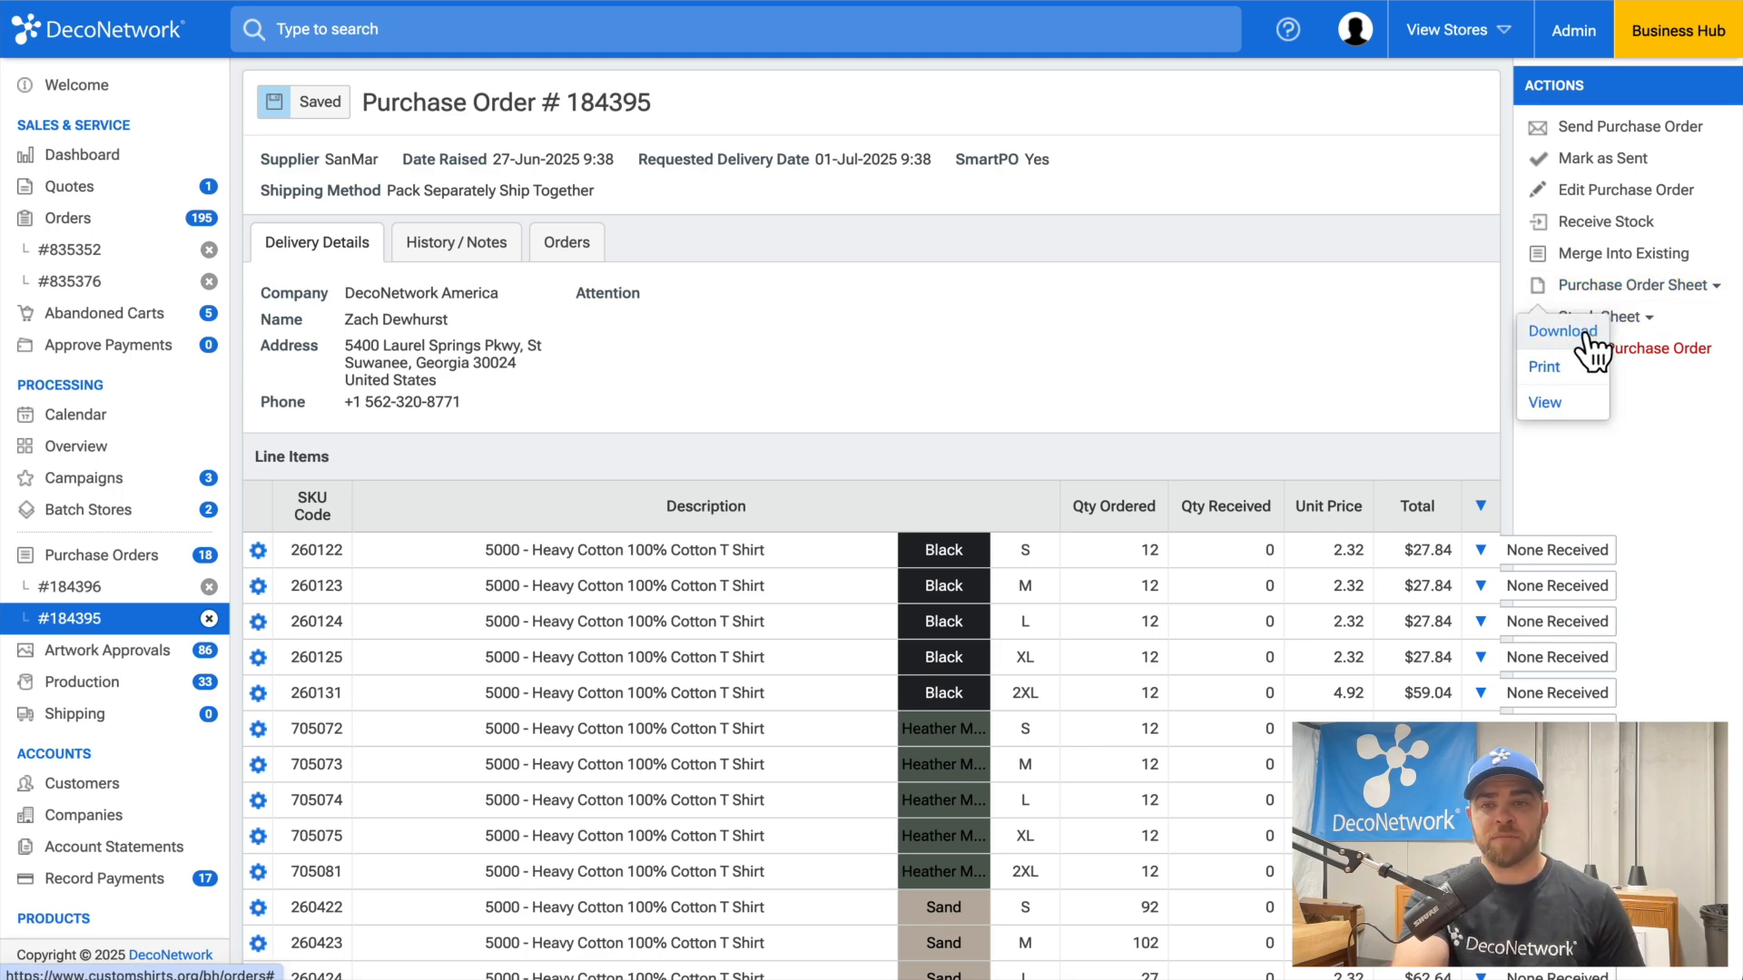
{"action": "left_click", "coordinate": [1561, 402]}
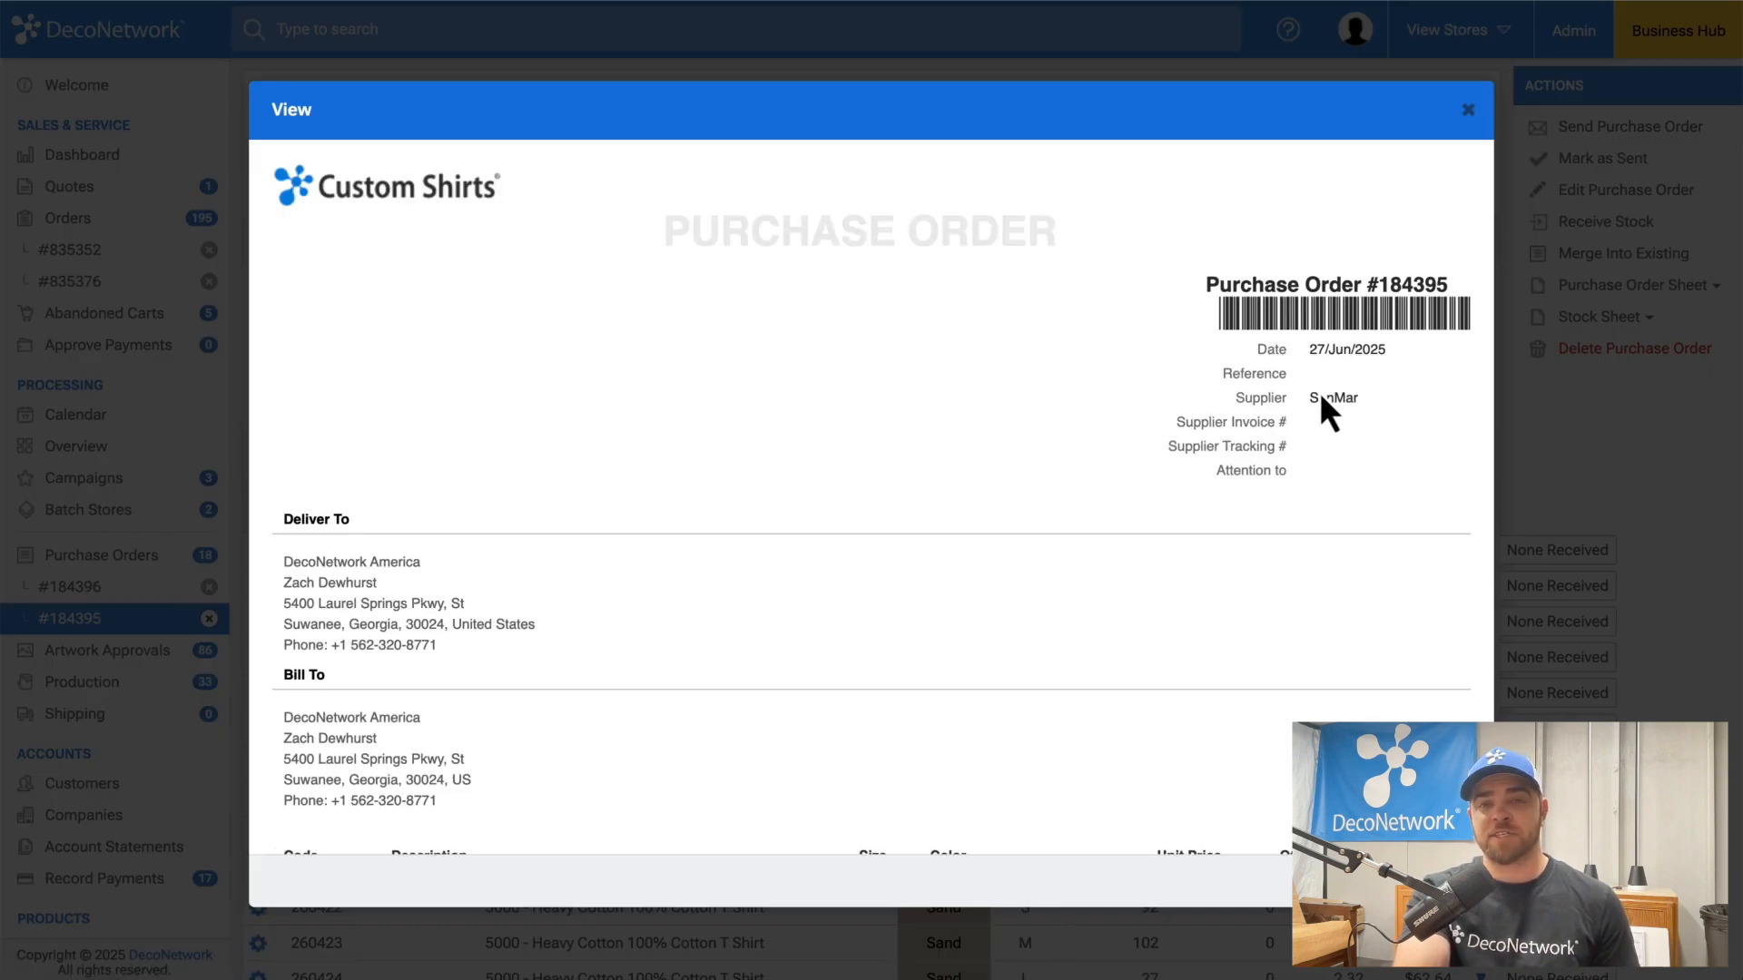
{"action": "scroll", "coordinate": [1322, 400], "scroll_direction": "down", "scroll_amount": 7}
{"action": "scroll", "coordinate": [1320, 390], "scroll_direction": "down", "scroll_amount": 10}
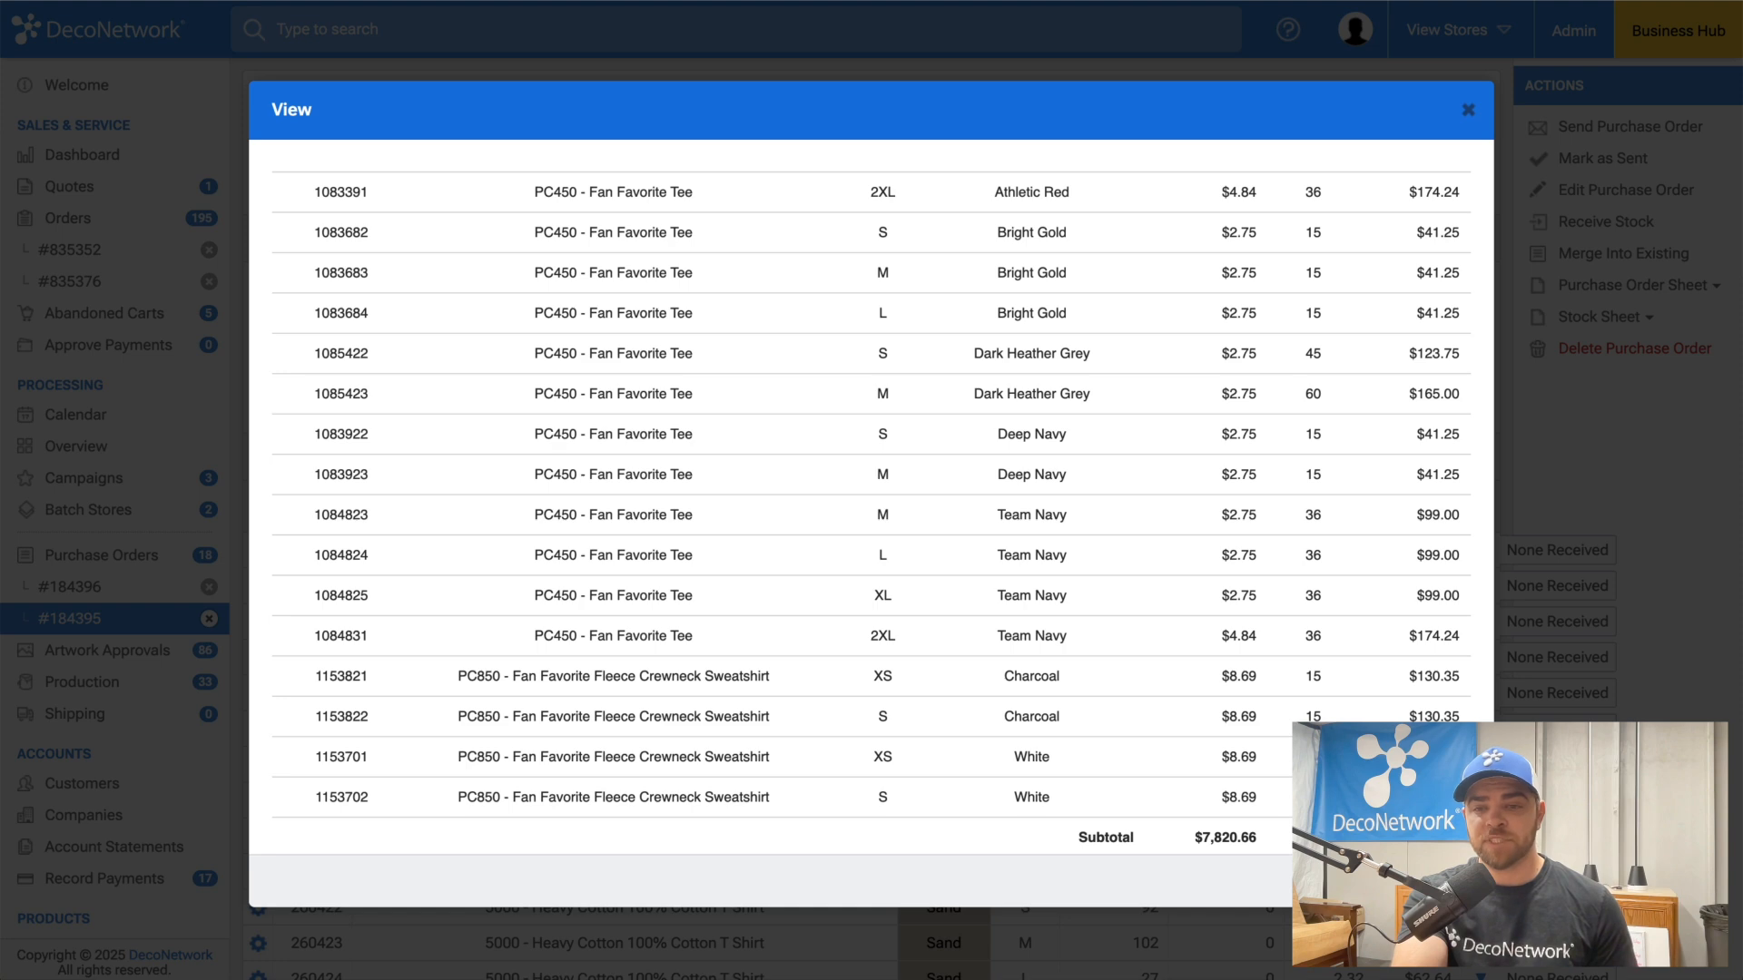
{"action": "left_click", "coordinate": [1441, 879]}
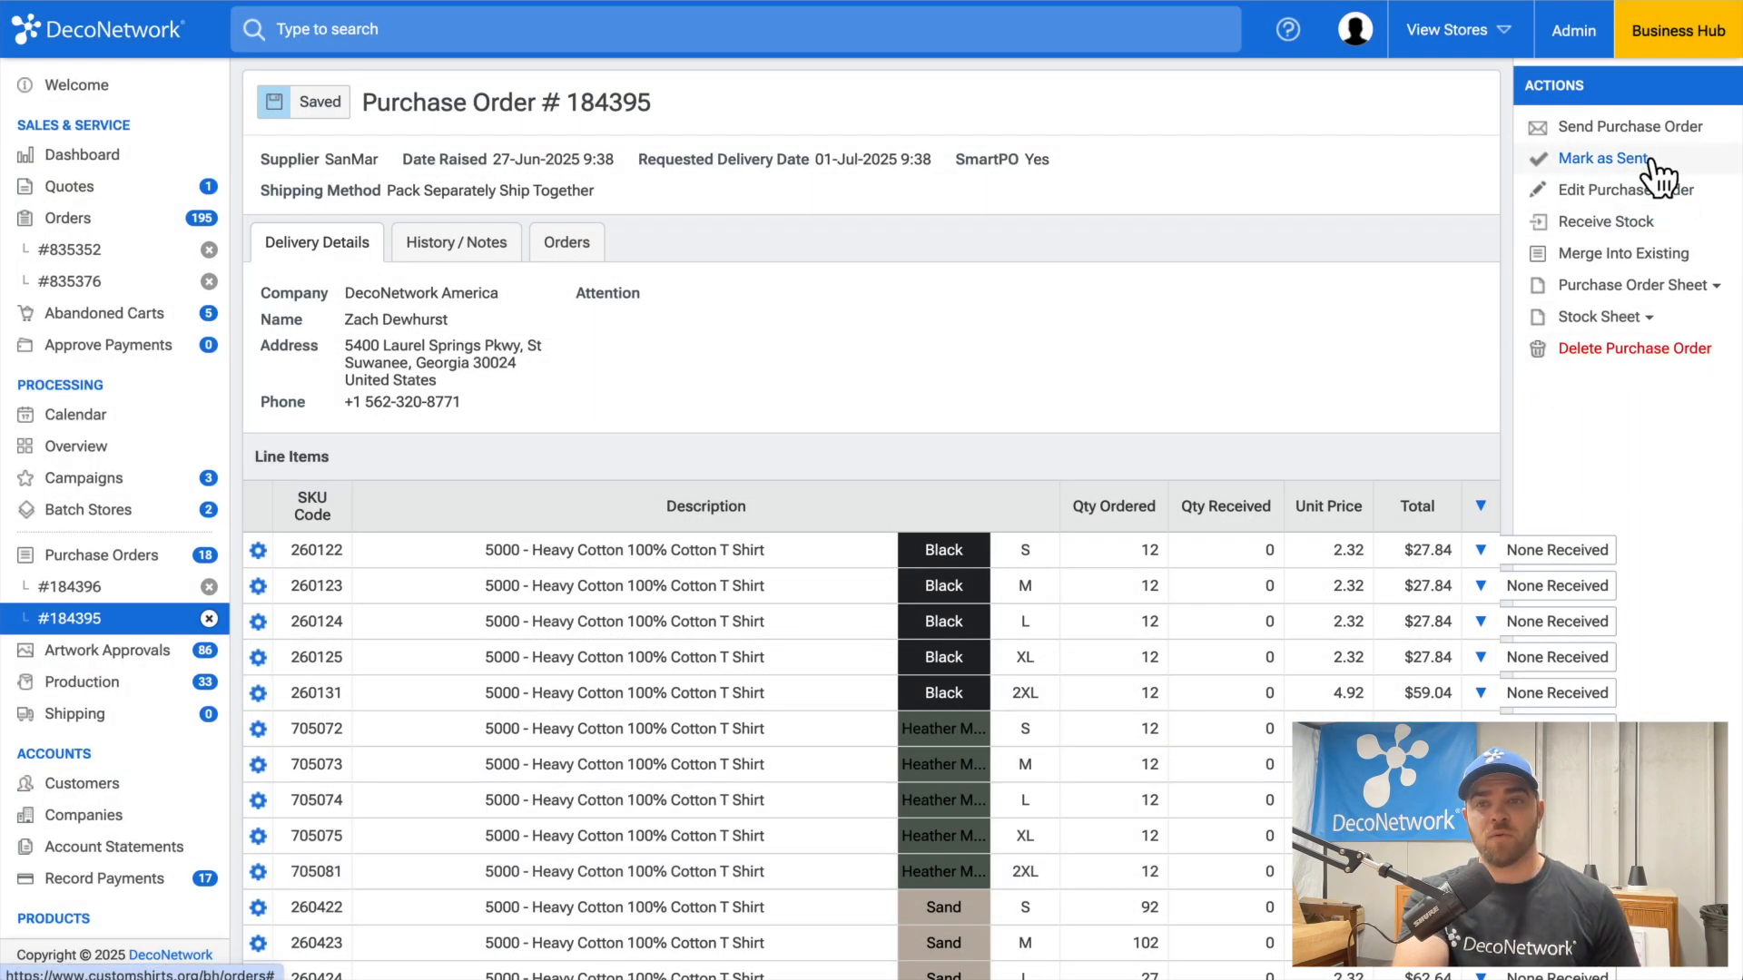
Step: View the sending options for the SanMar purchase order and close them without sending
{"action": "left_click", "coordinate": [1595, 136]}
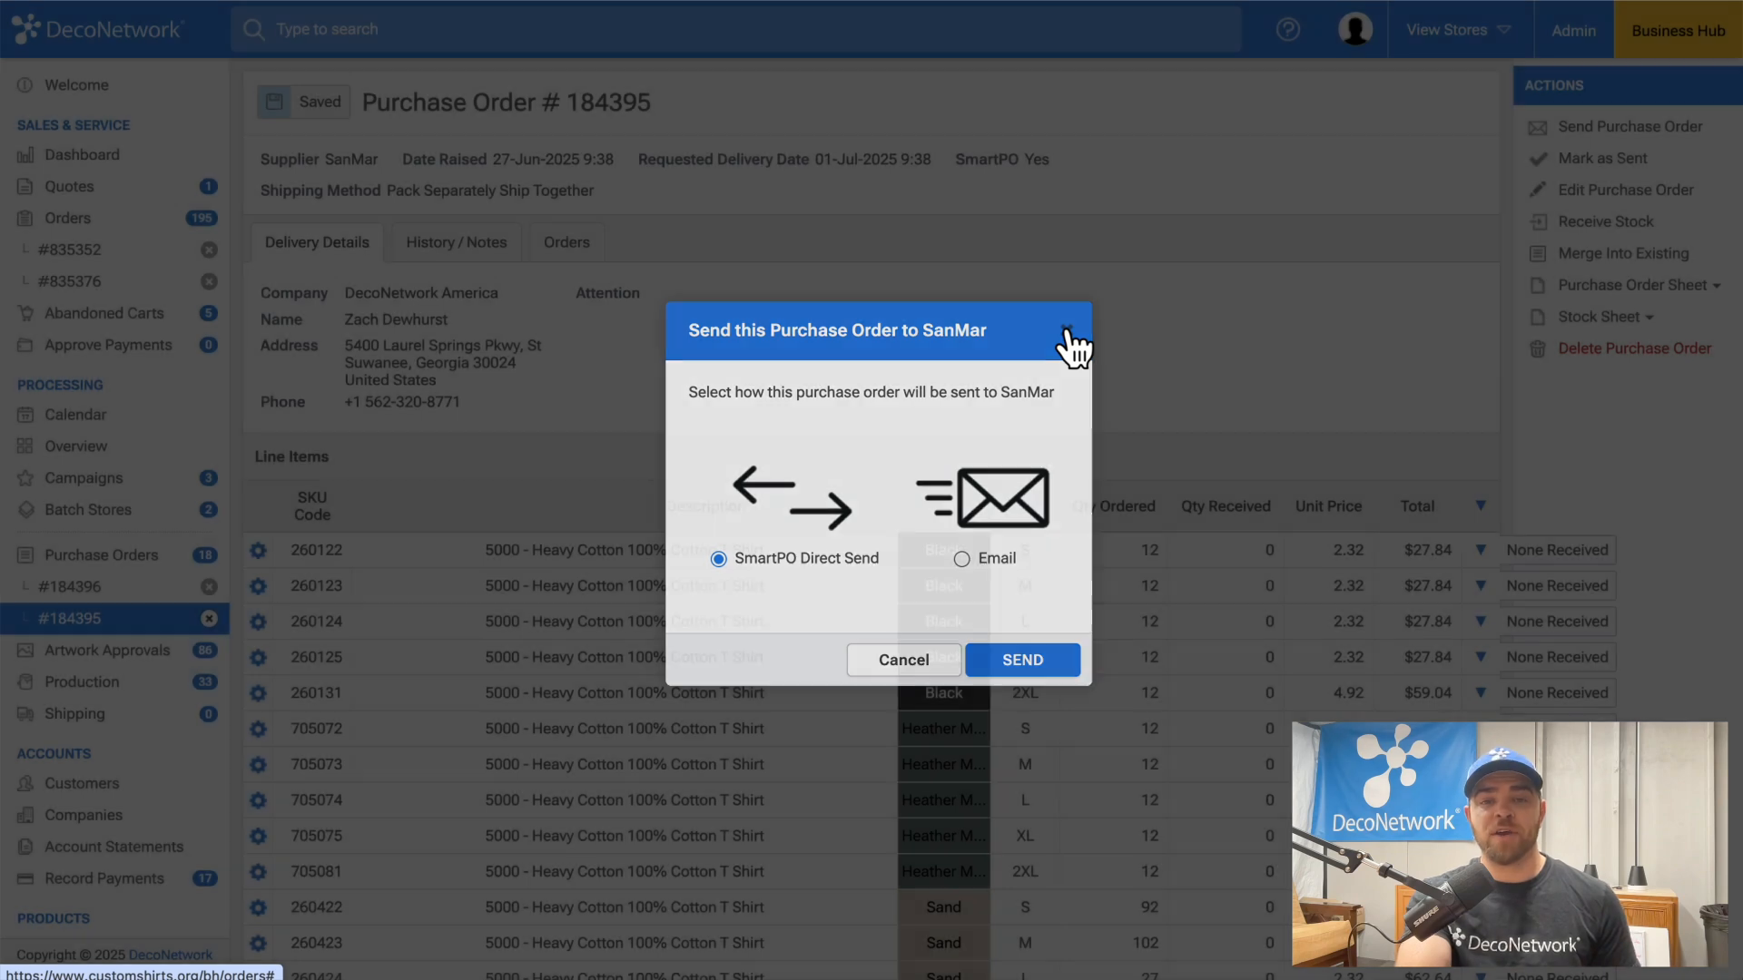
{"action": "left_click", "coordinate": [1067, 330]}
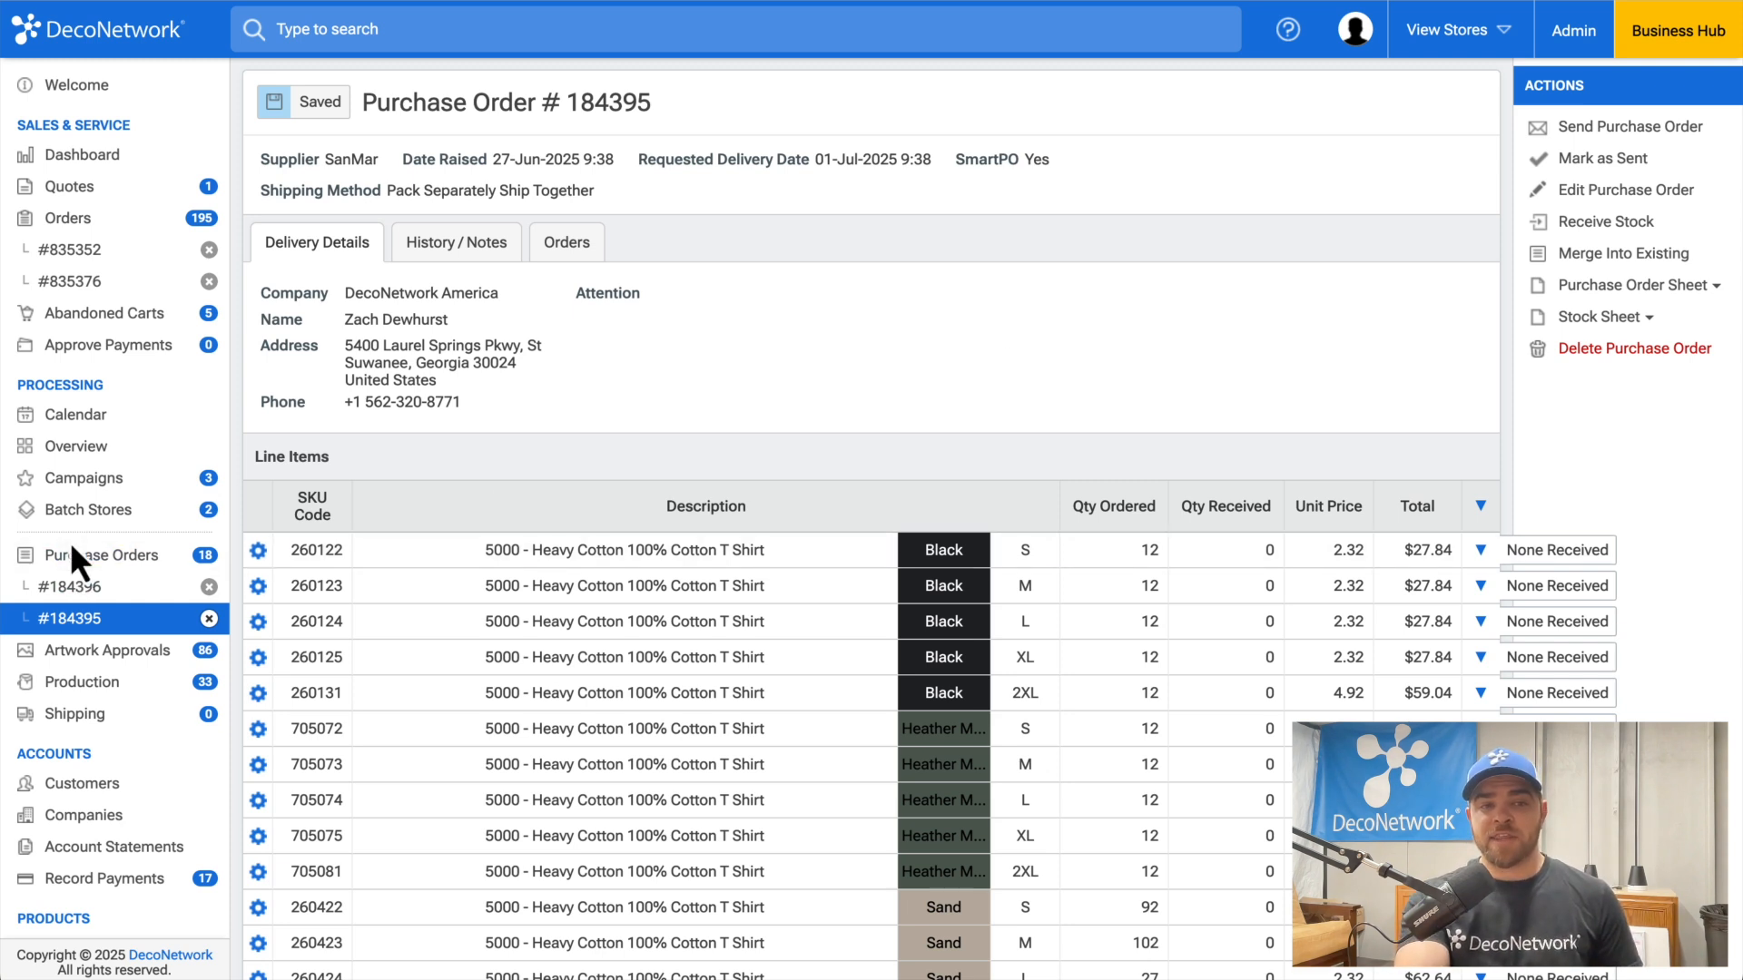
Step: Check the purchase order statuses in the production overview and reopen the SanMar purchase order raised on 27-Jun-2025
{"action": "left_click", "coordinate": [76, 448]}
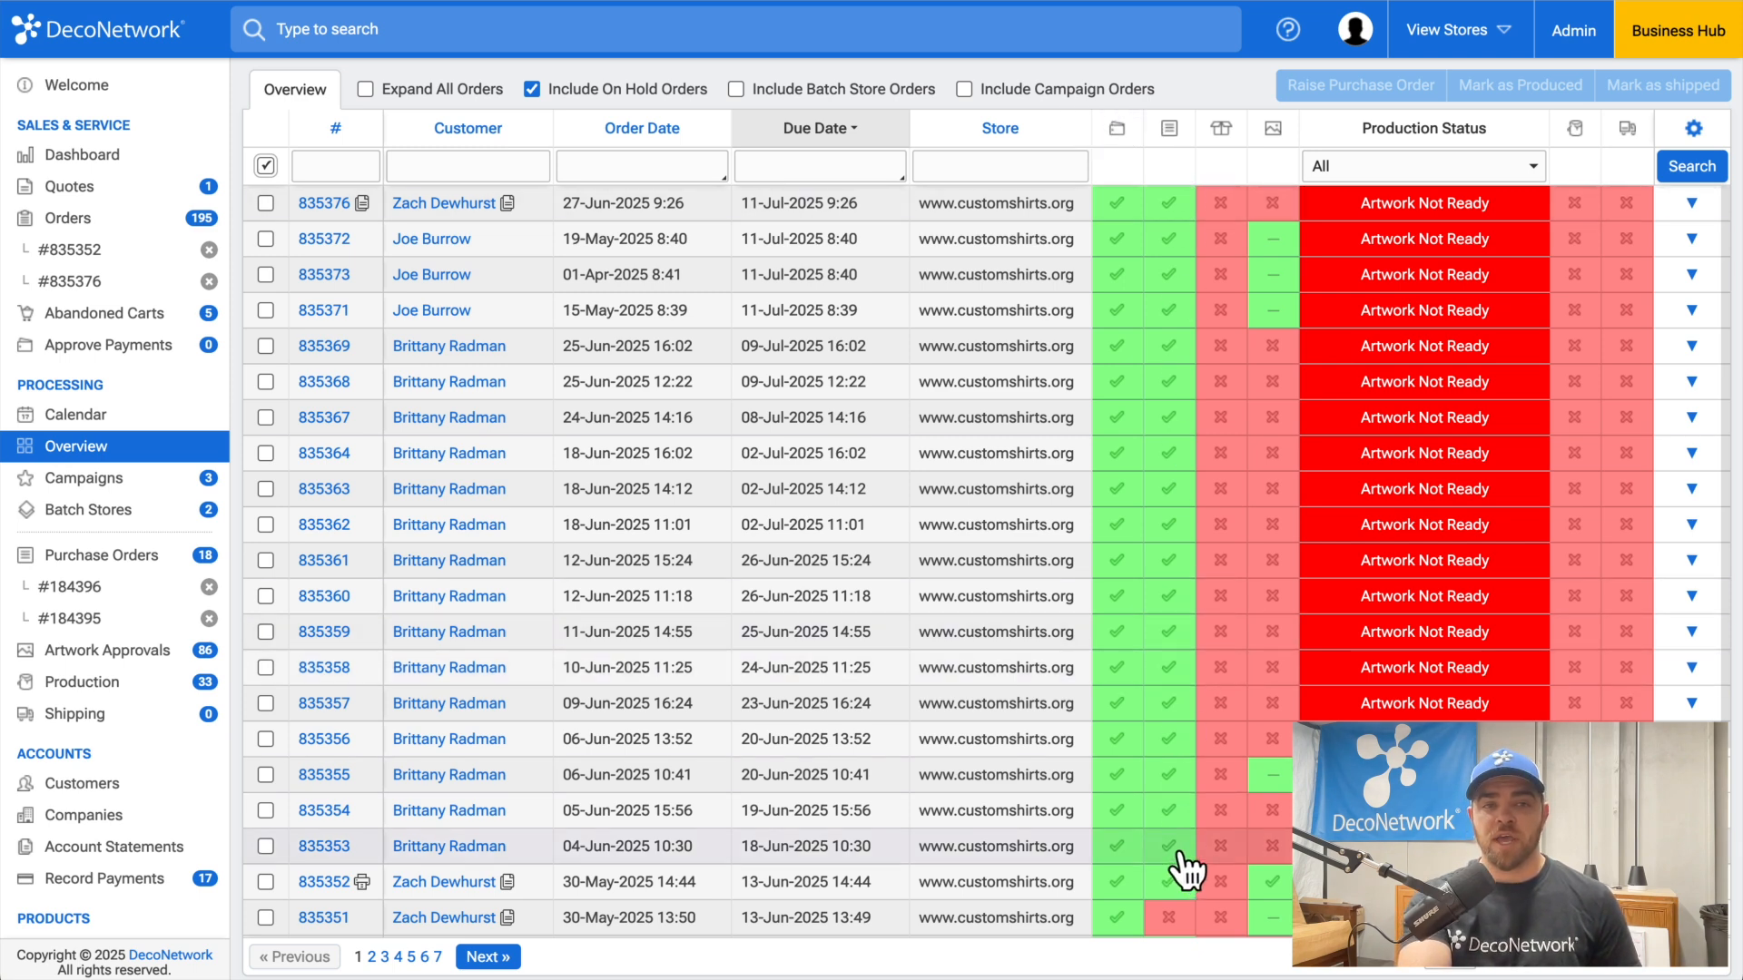
{"action": "left_click", "coordinate": [124, 563]}
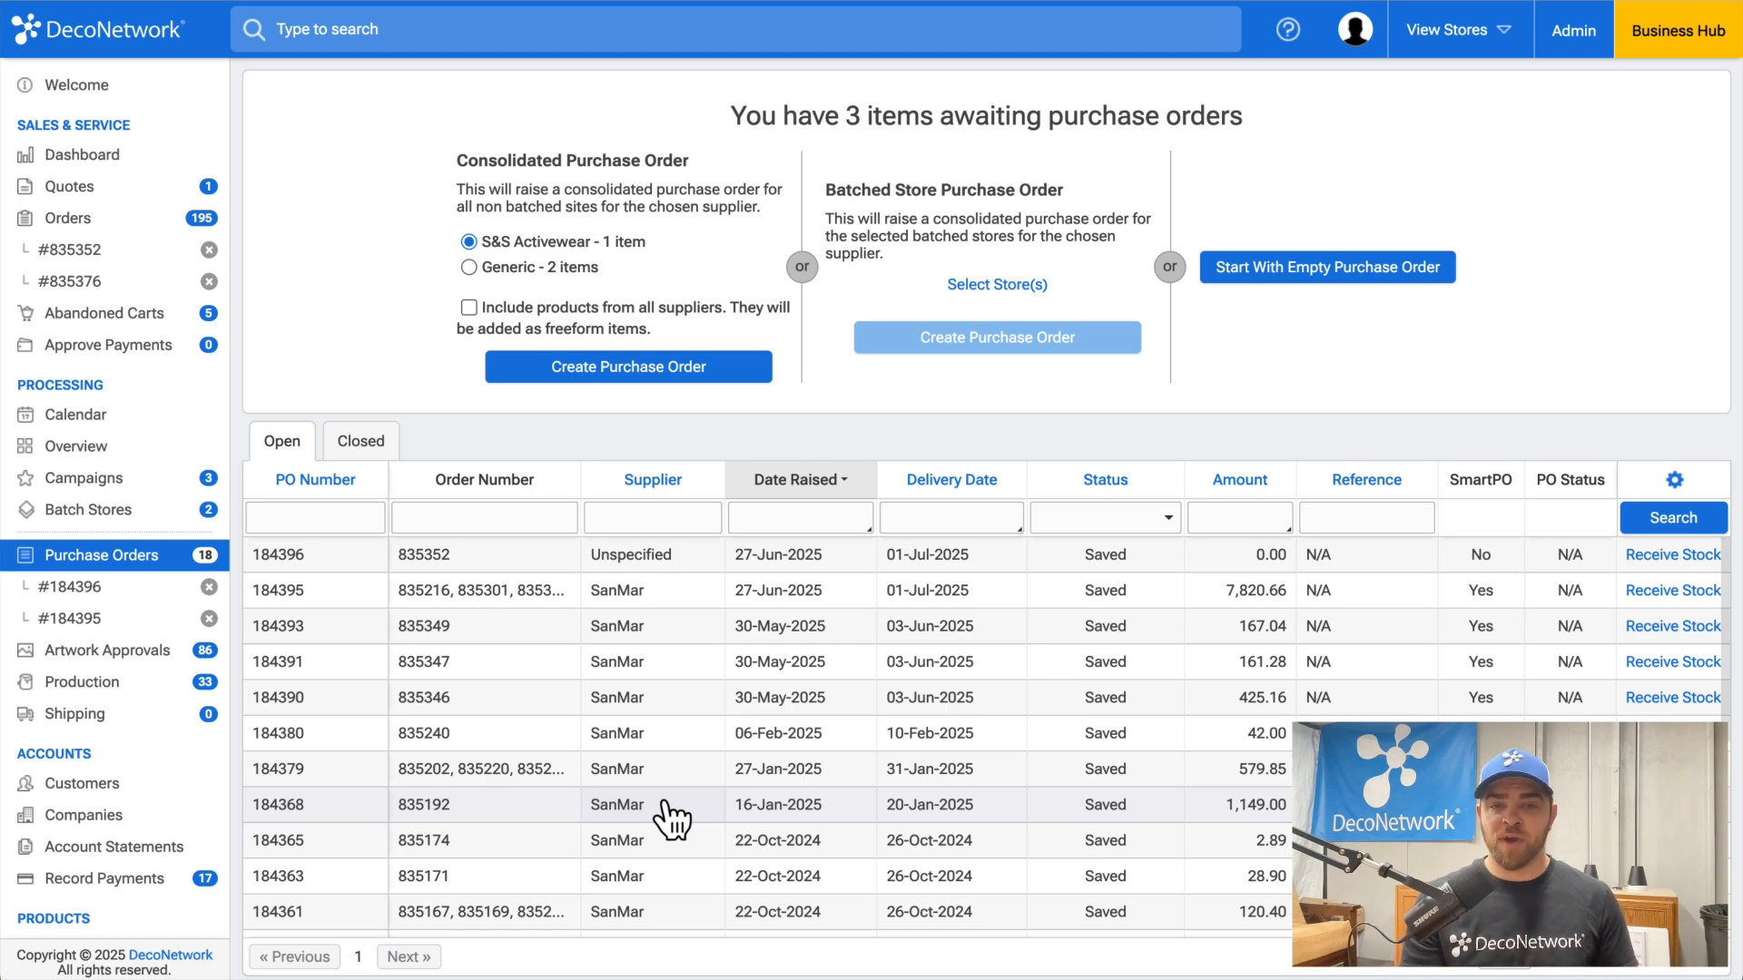
{"action": "left_click", "coordinate": [989, 586]}
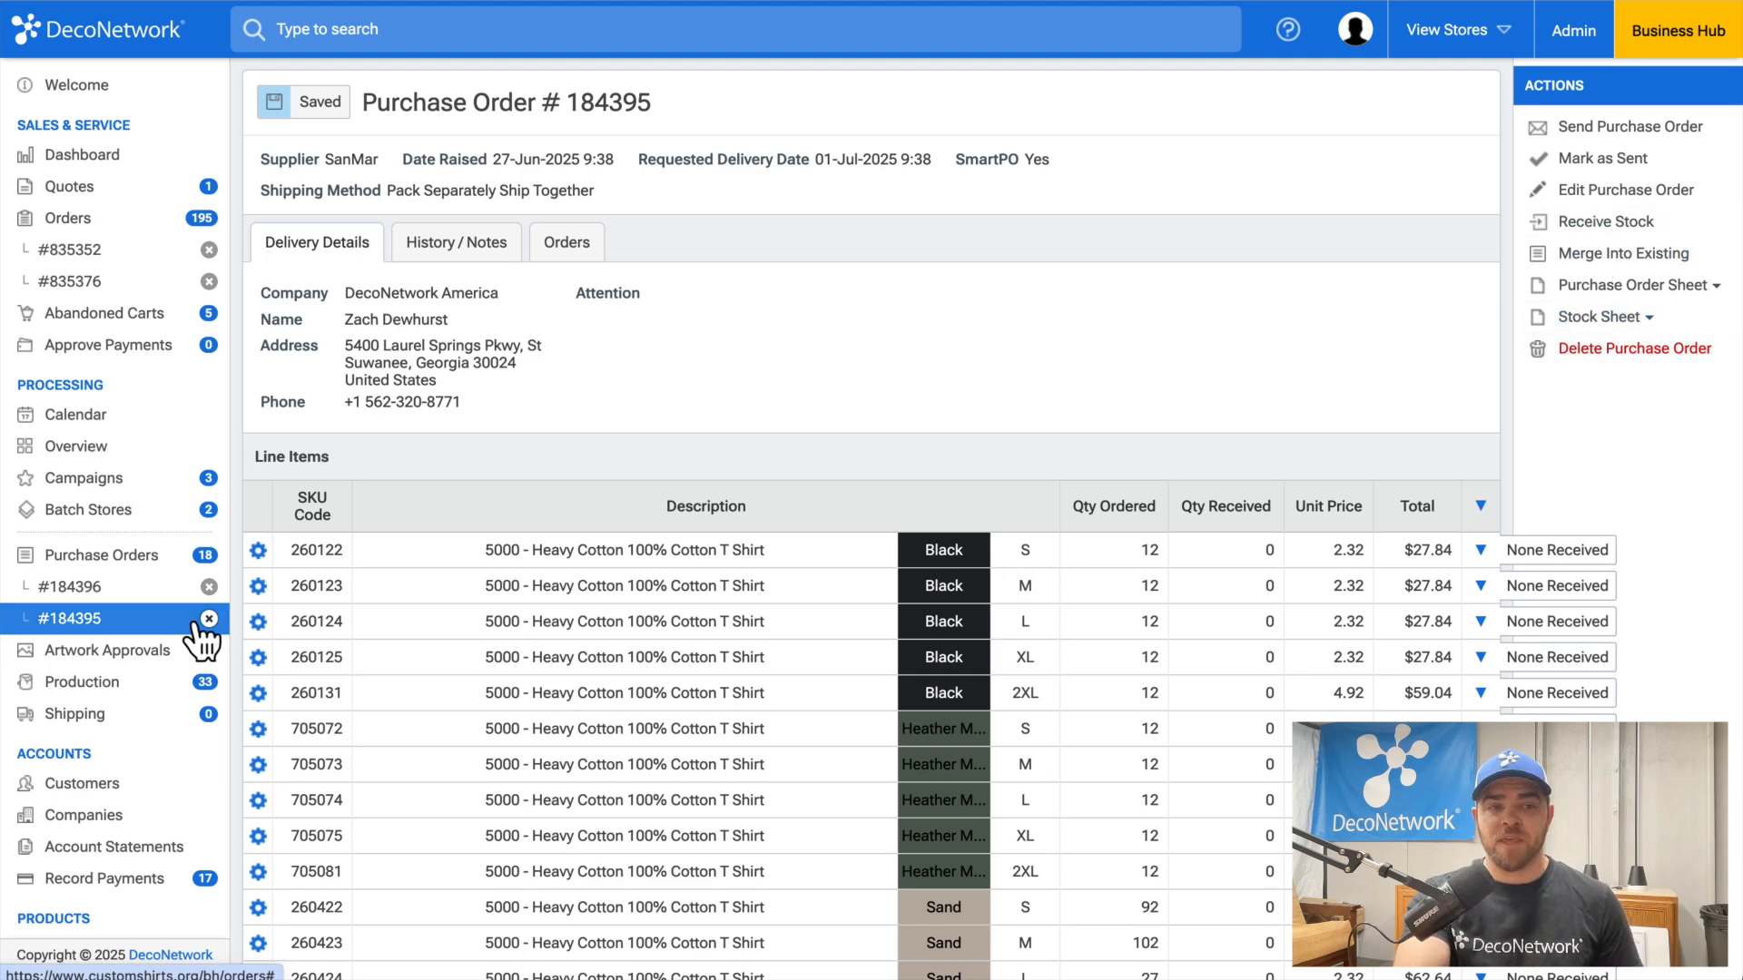
Step: Receive stock for all line items of the SanMar purchase order raised on 27-Jun-2025 and save the receipt
{"action": "left_click", "coordinate": [114, 561]}
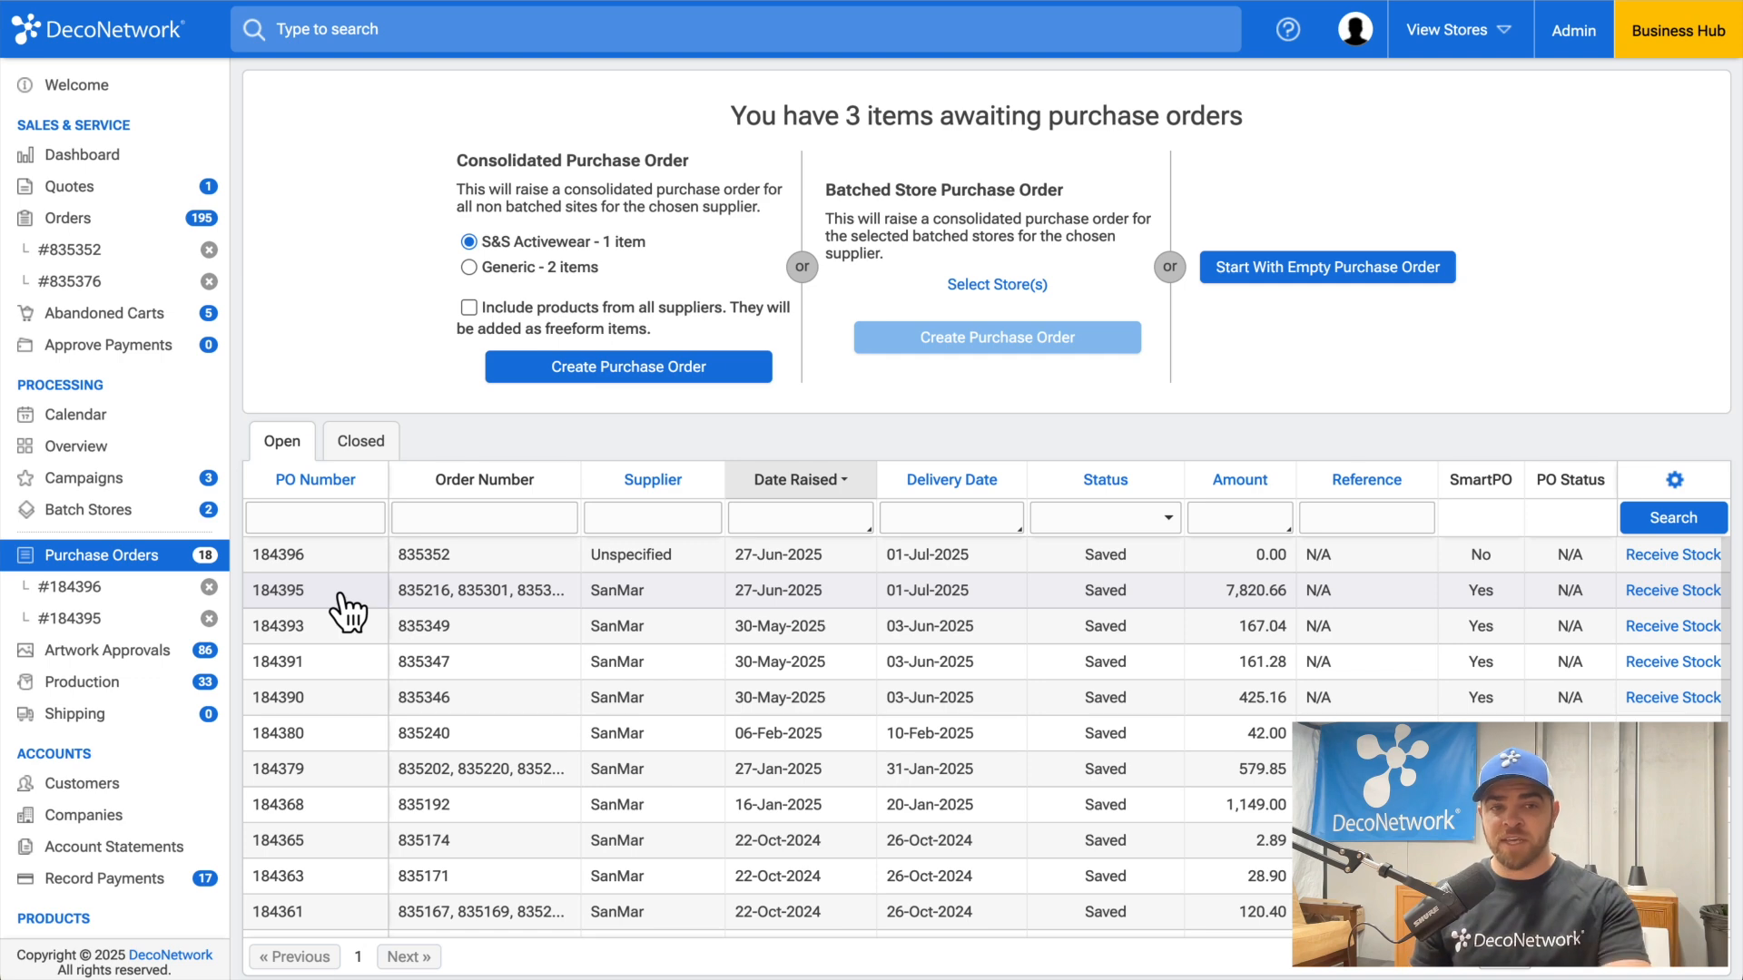
{"action": "left_click", "coordinate": [338, 601]}
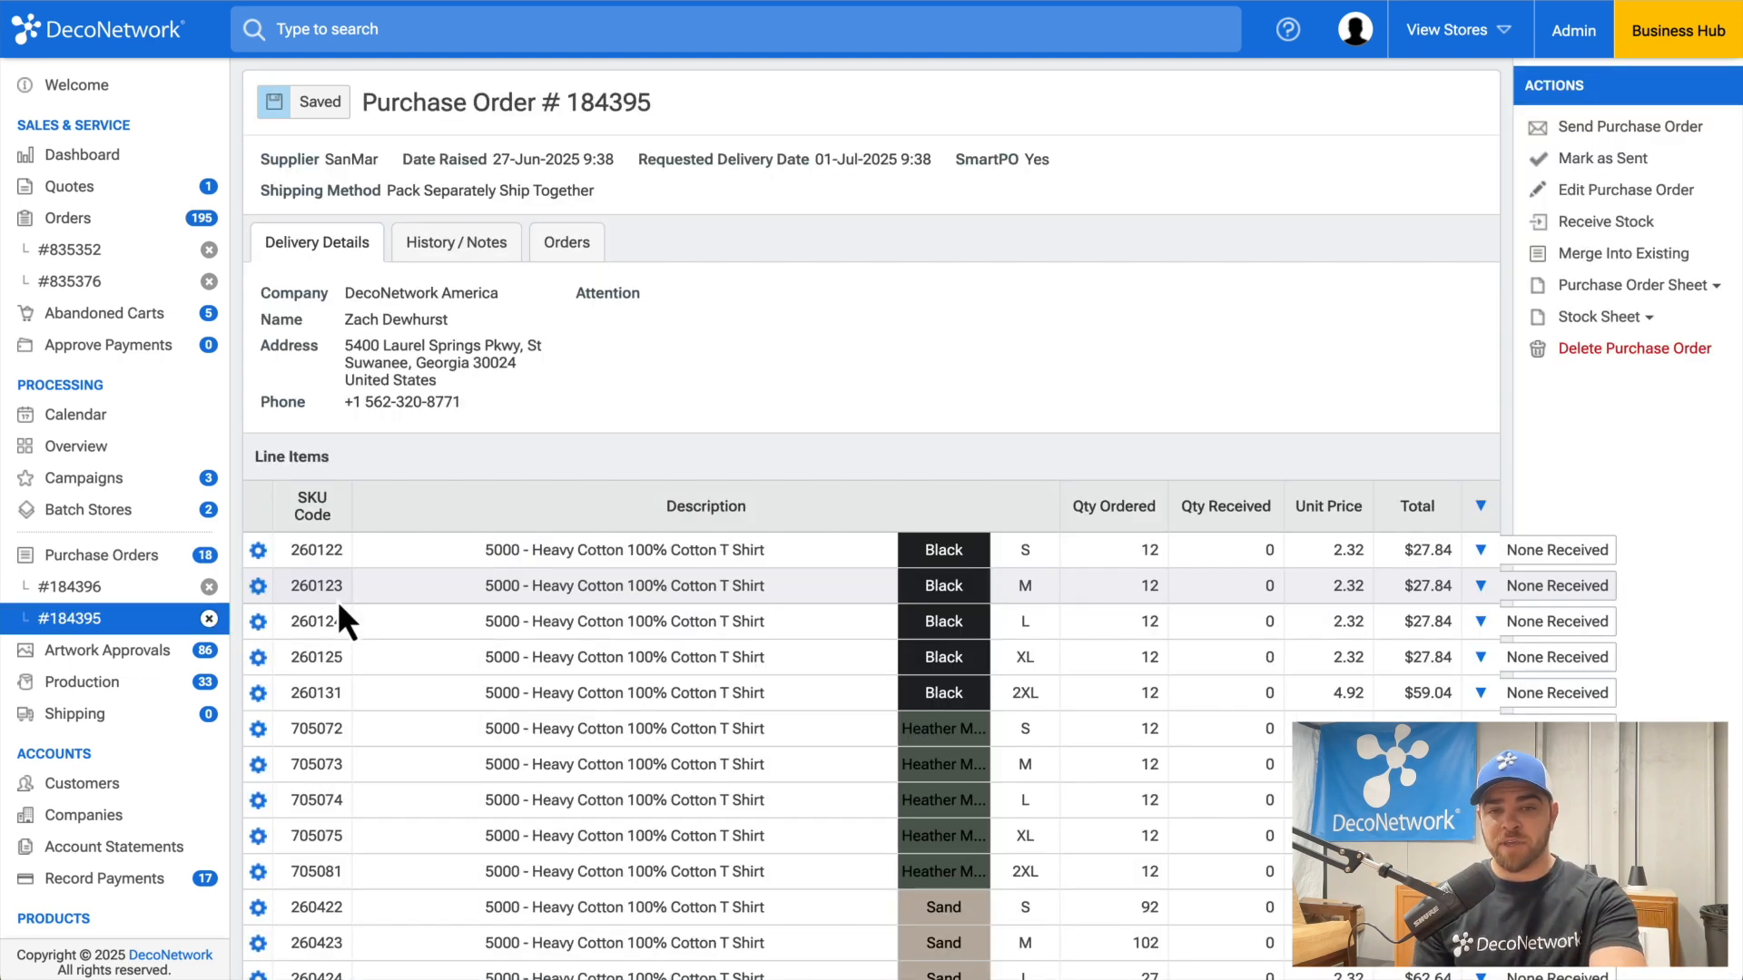
{"action": "scroll", "coordinate": [1108, 423], "scroll_direction": "down", "scroll_amount": 2}
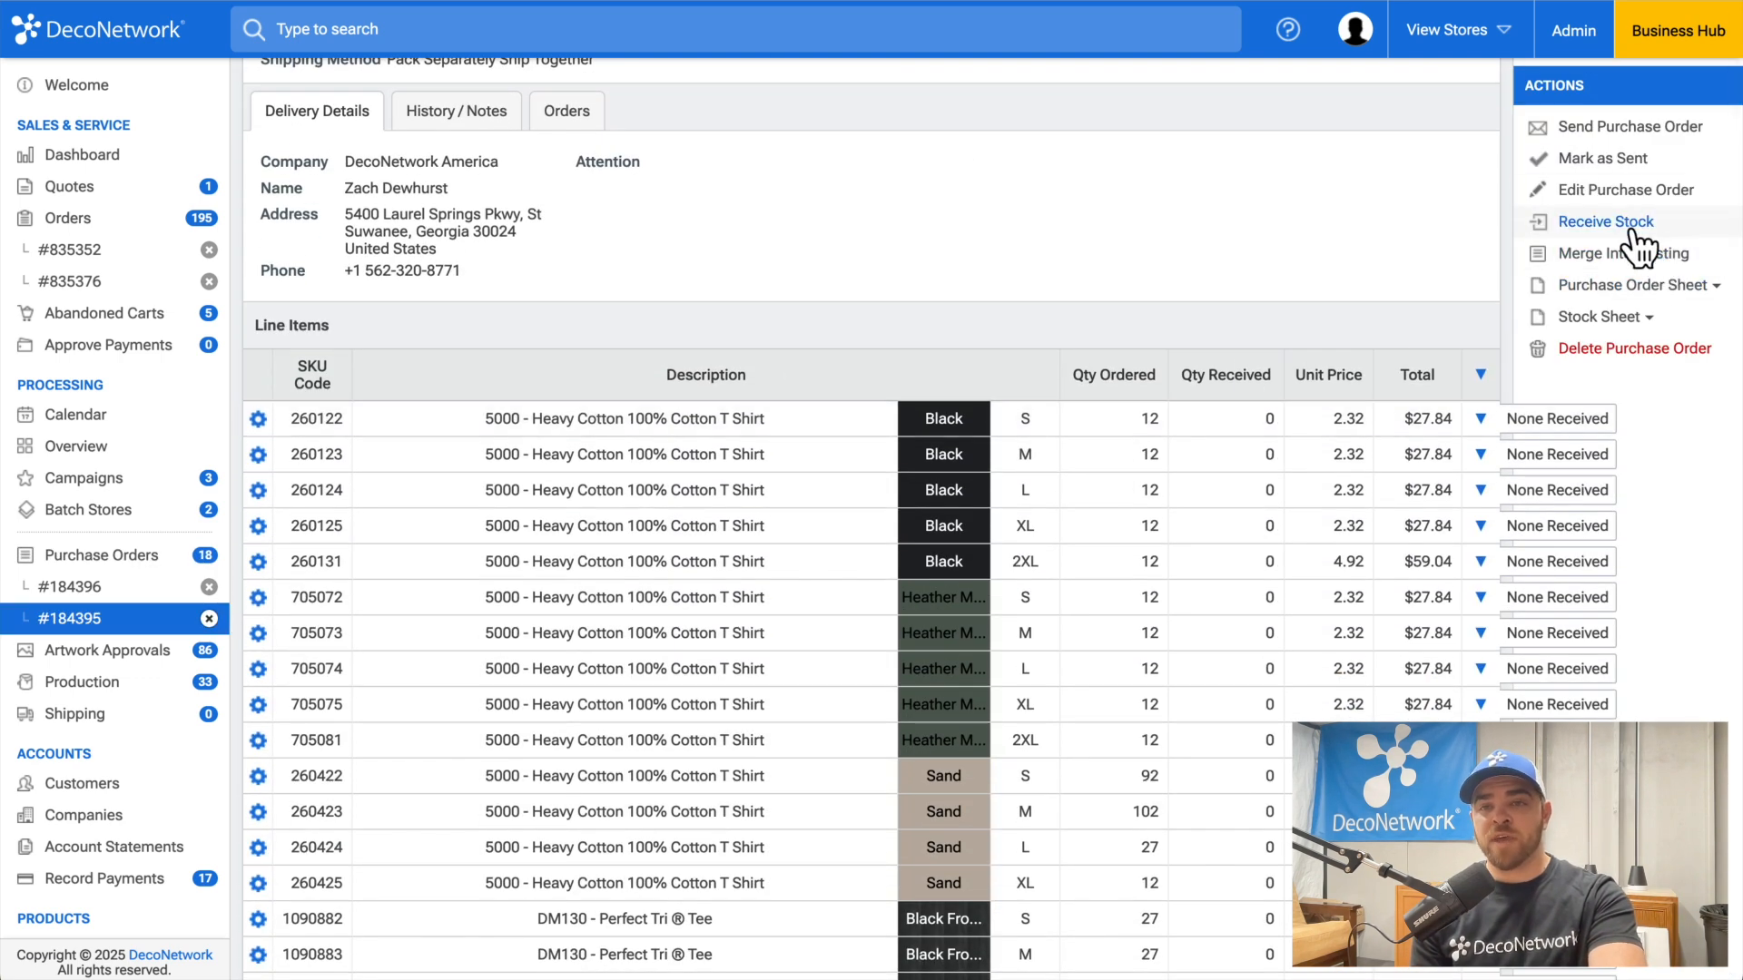
{"action": "left_click", "coordinate": [1631, 233]}
{"action": "scroll", "coordinate": [1107, 156], "scroll_direction": "up", "scroll_amount": 1}
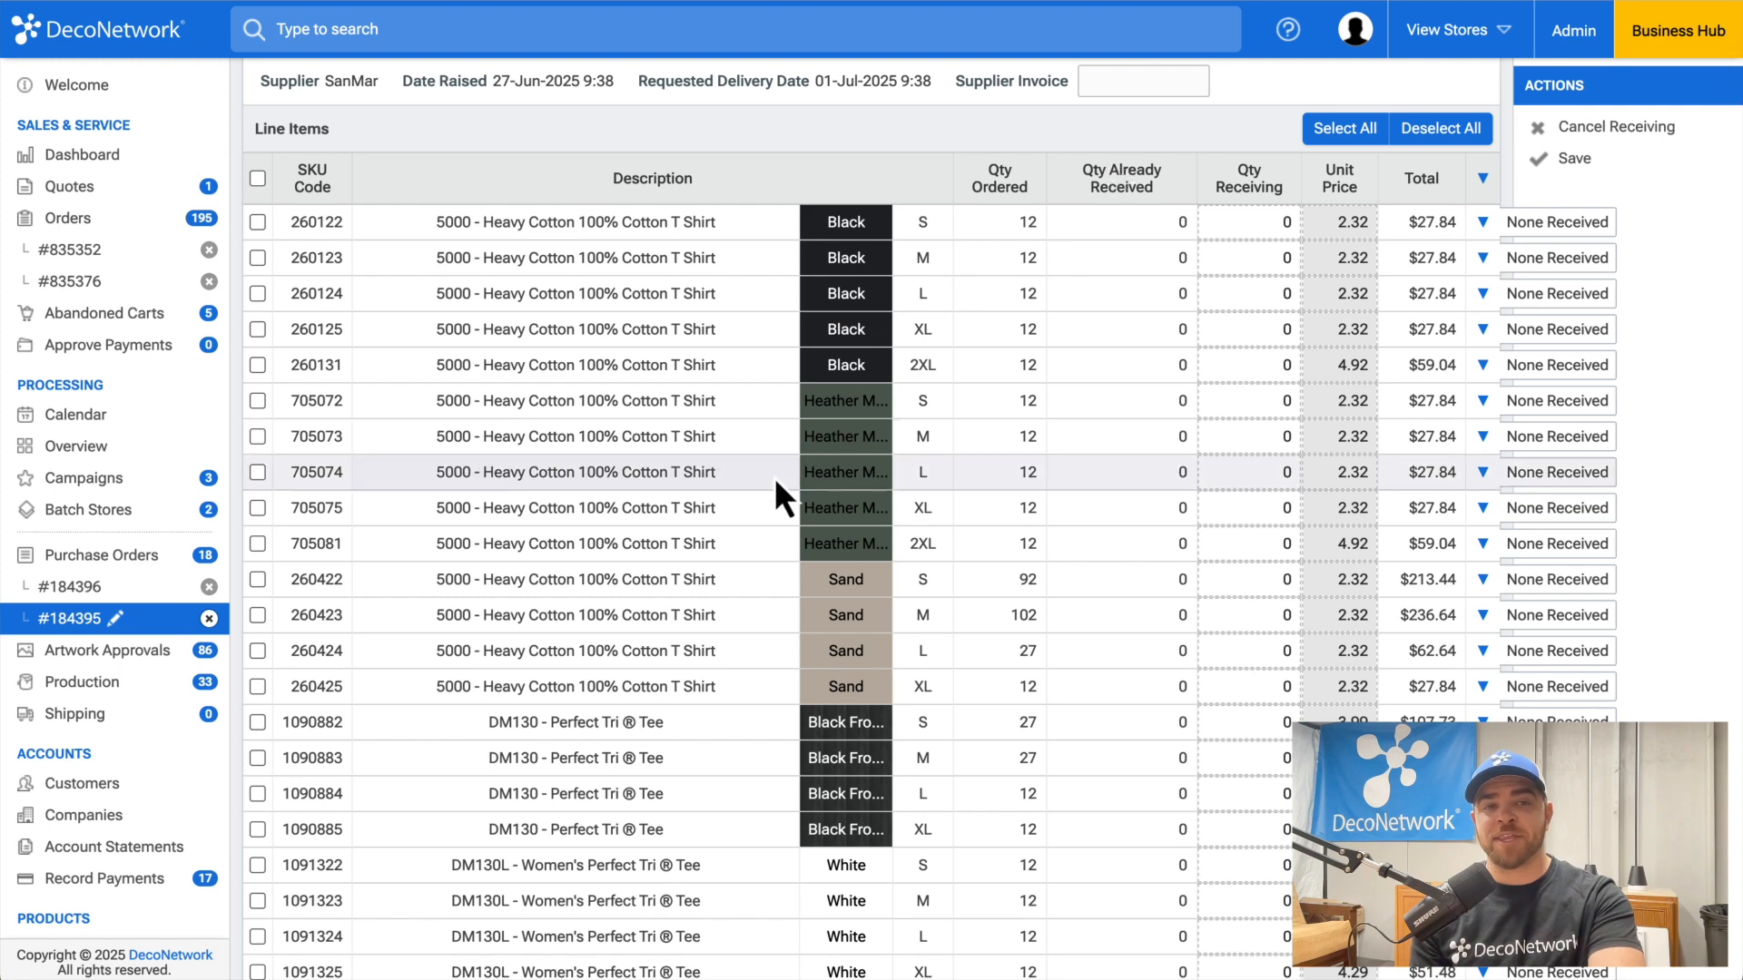
{"action": "left_click", "coordinate": [258, 178]}
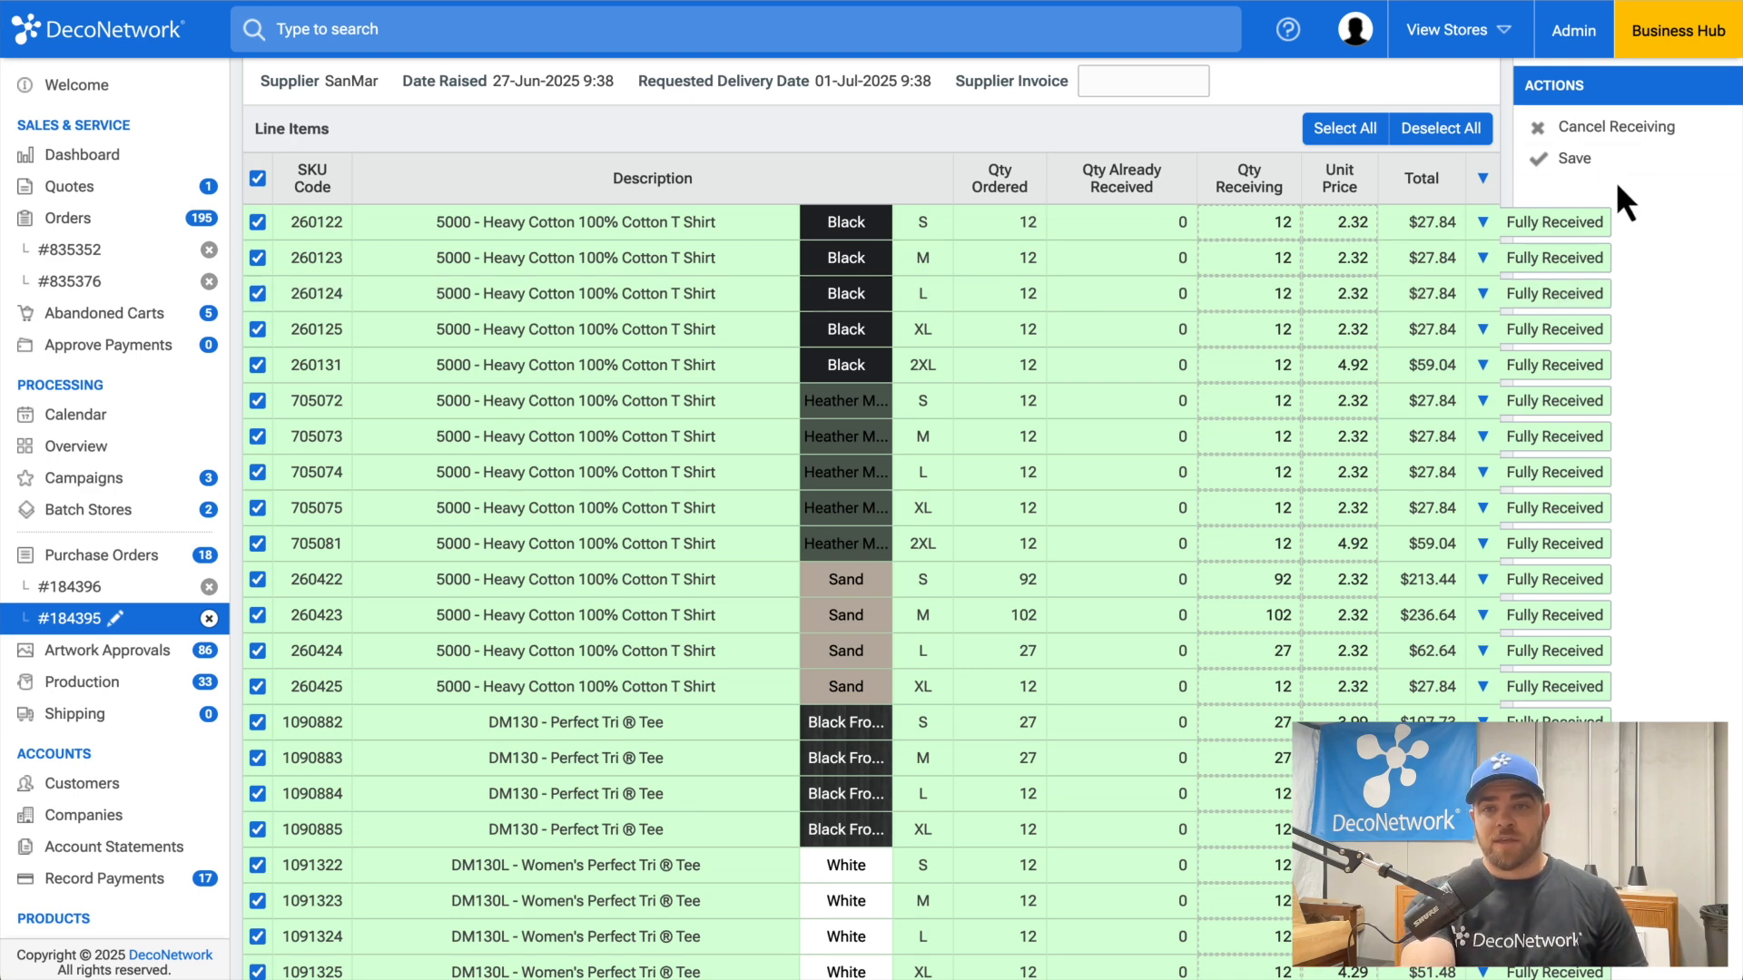
{"action": "left_click", "coordinate": [1574, 159]}
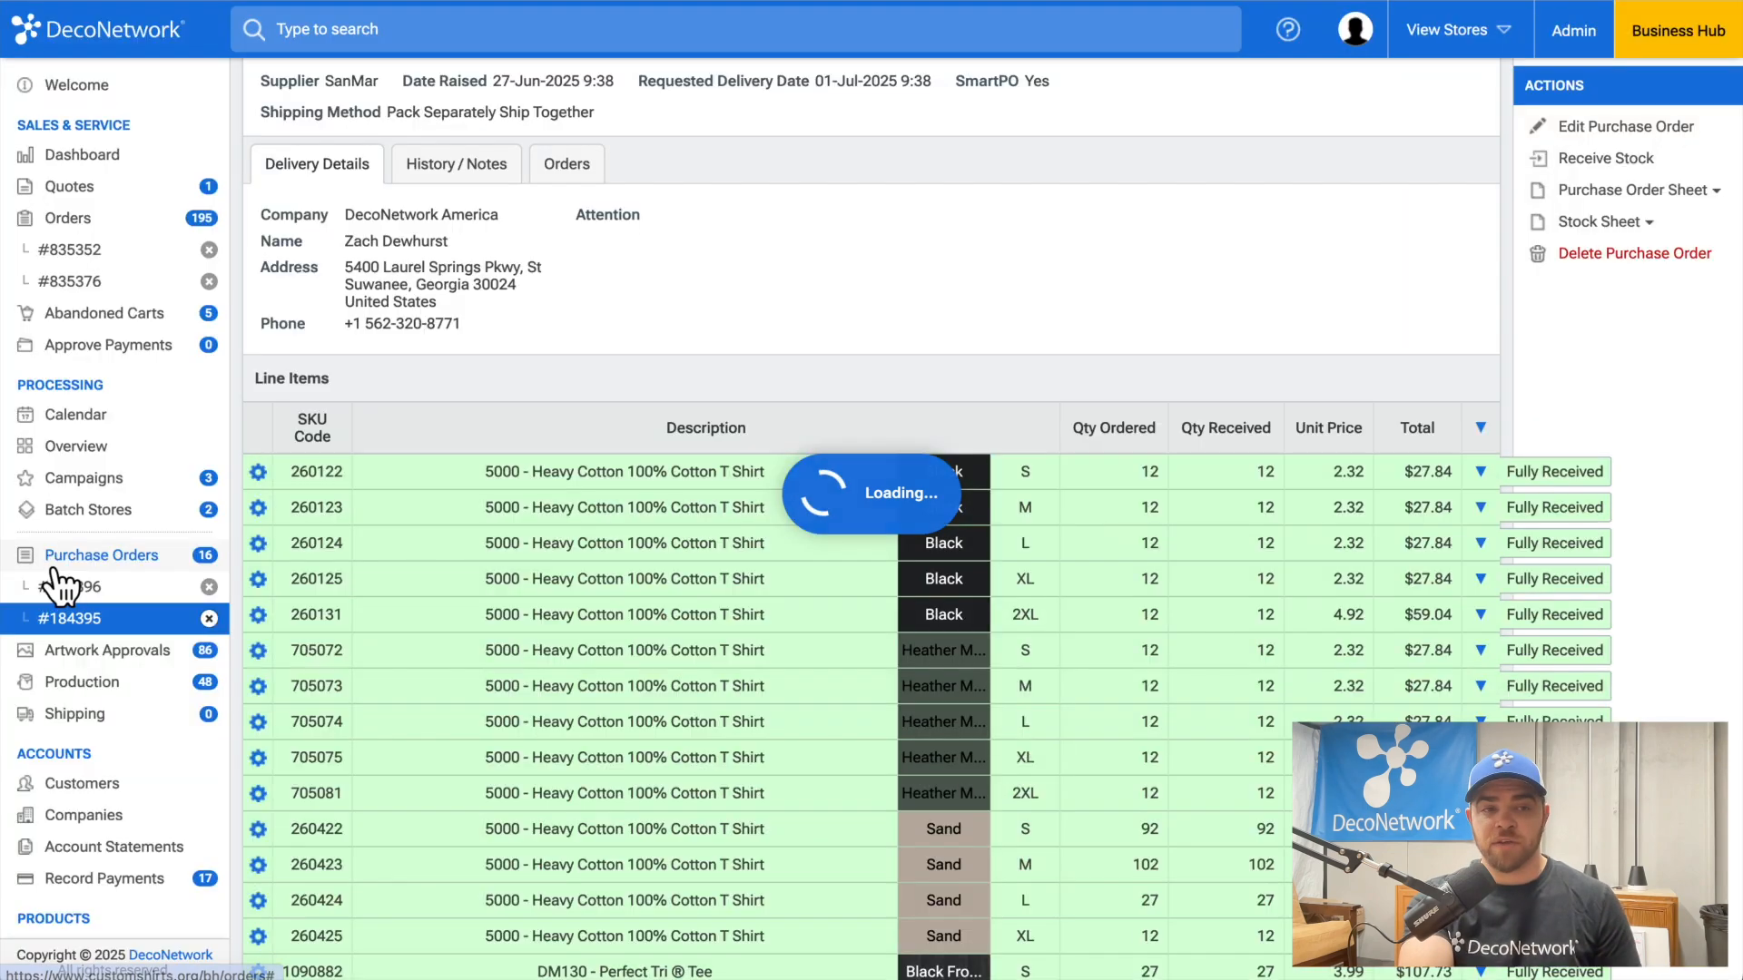
Step: Look for the received SanMar purchase order among the closed purchase orders and return to the open ones
{"action": "left_click", "coordinate": [52, 568]}
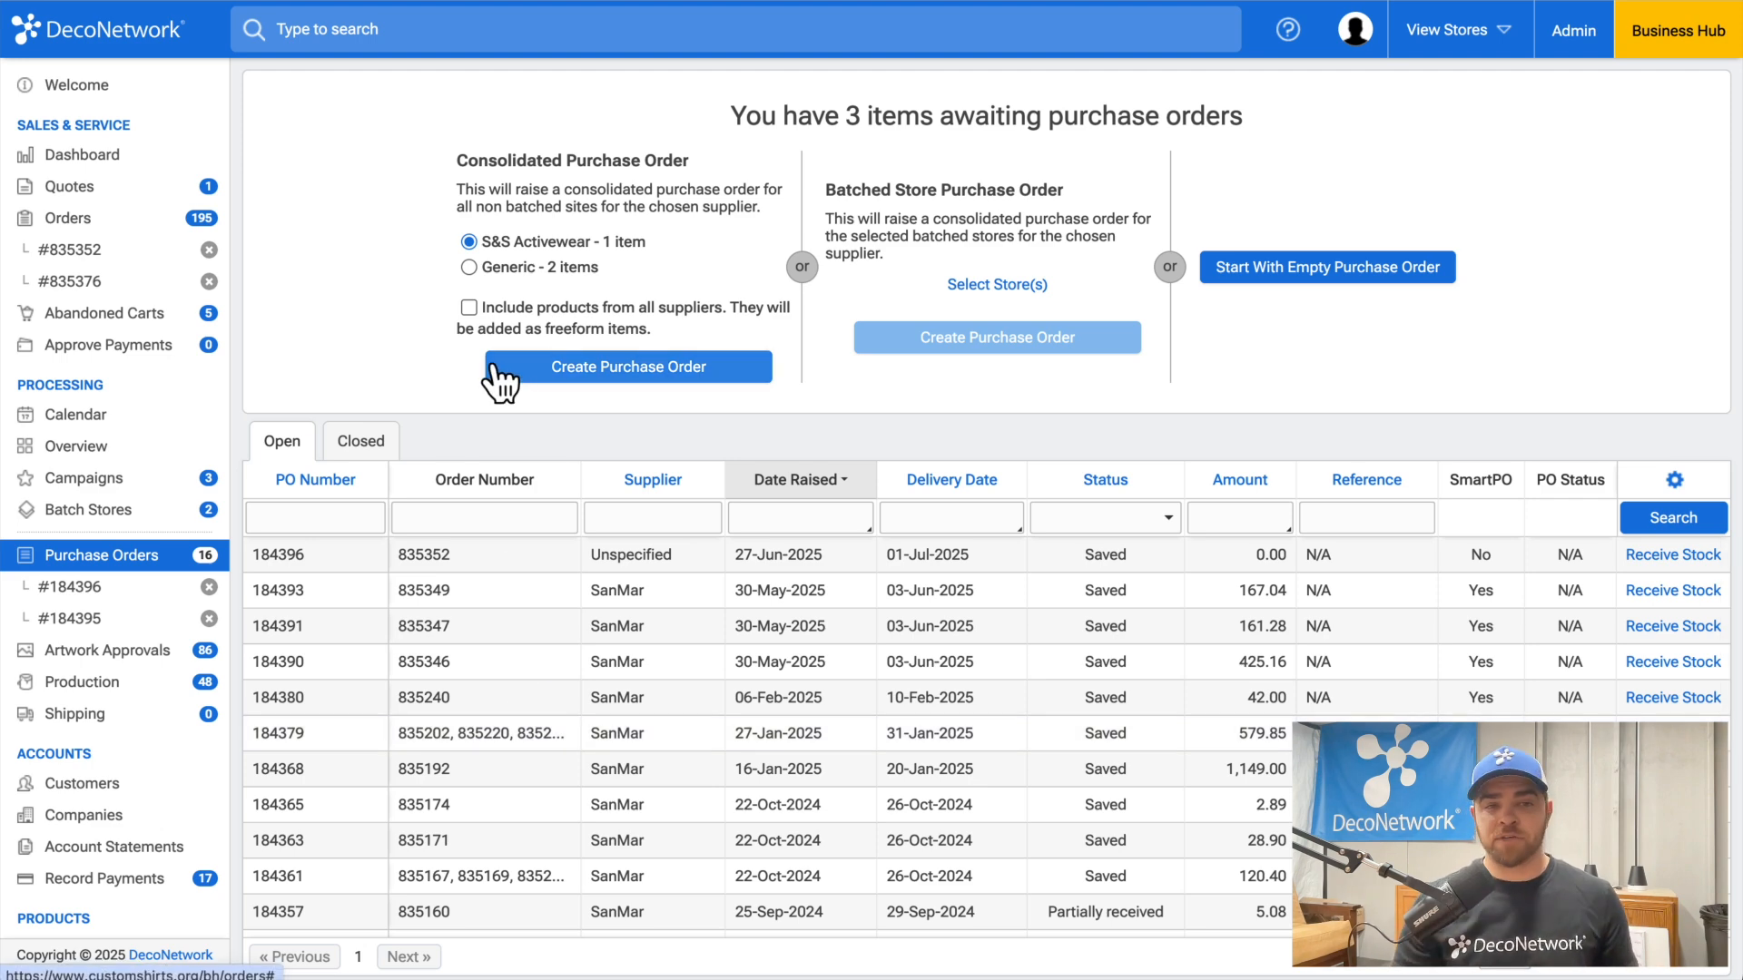
{"action": "left_click", "coordinate": [354, 445]}
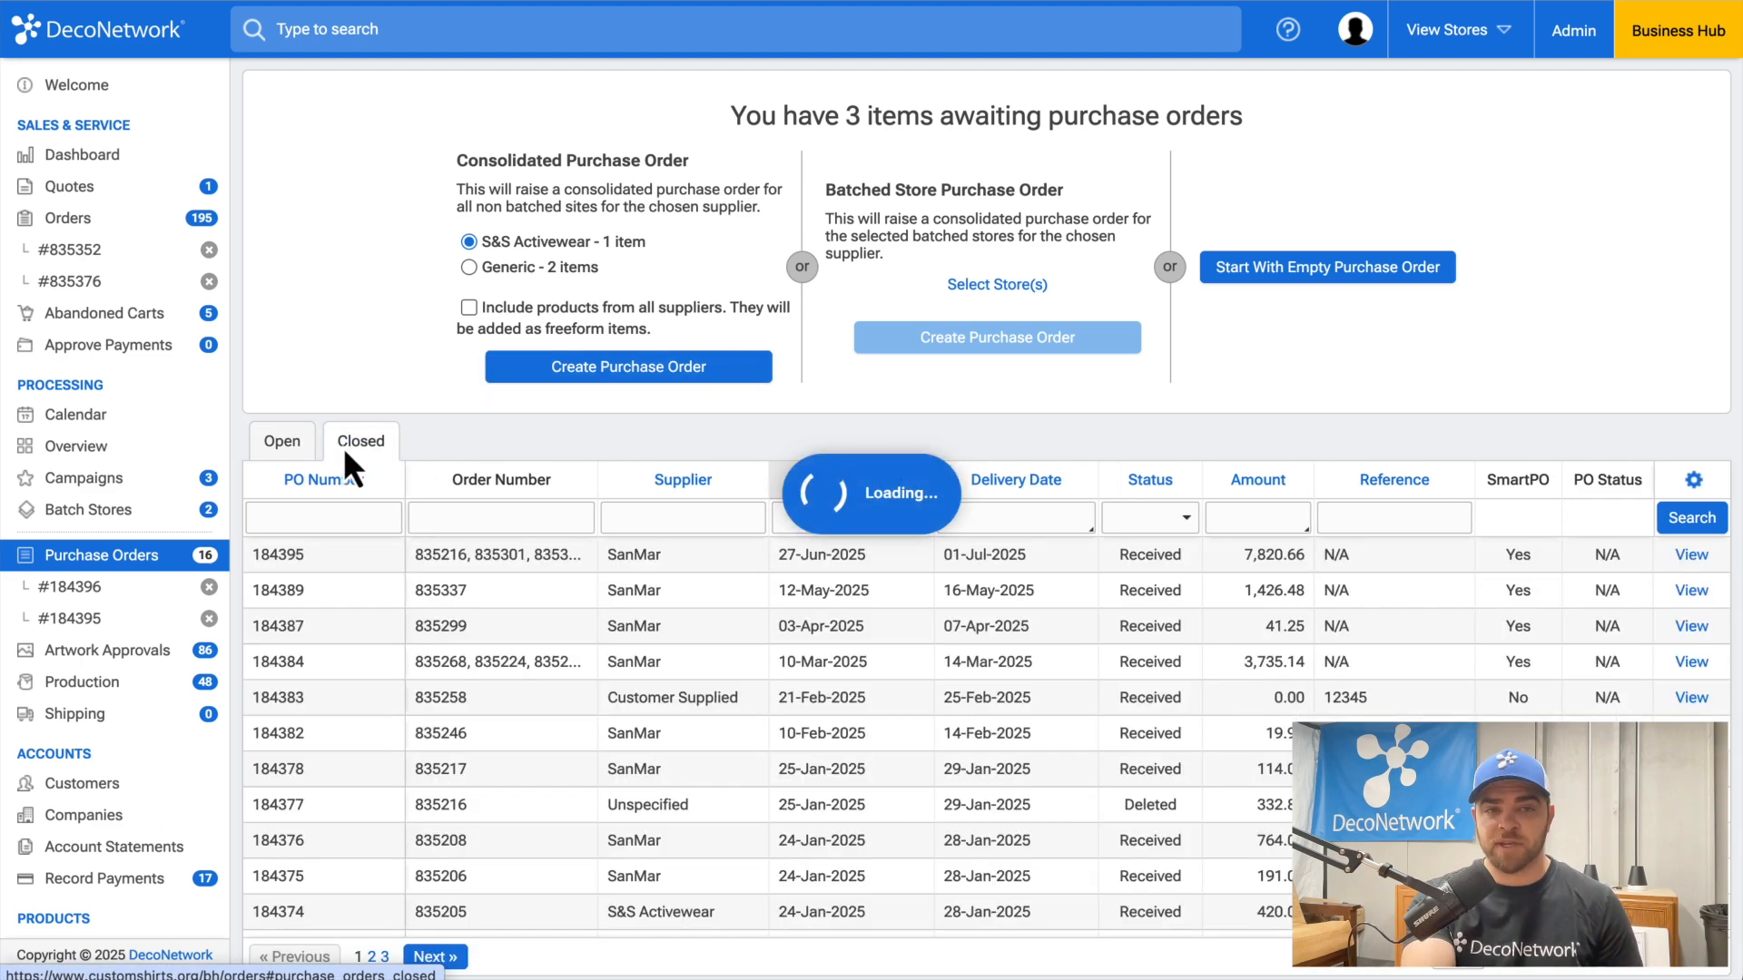
{"action": "left_click", "coordinate": [283, 442]}
Step: Check the stock received statuses in the production overview, and view the support resources and ticket options
{"action": "left_click", "coordinate": [66, 444]}
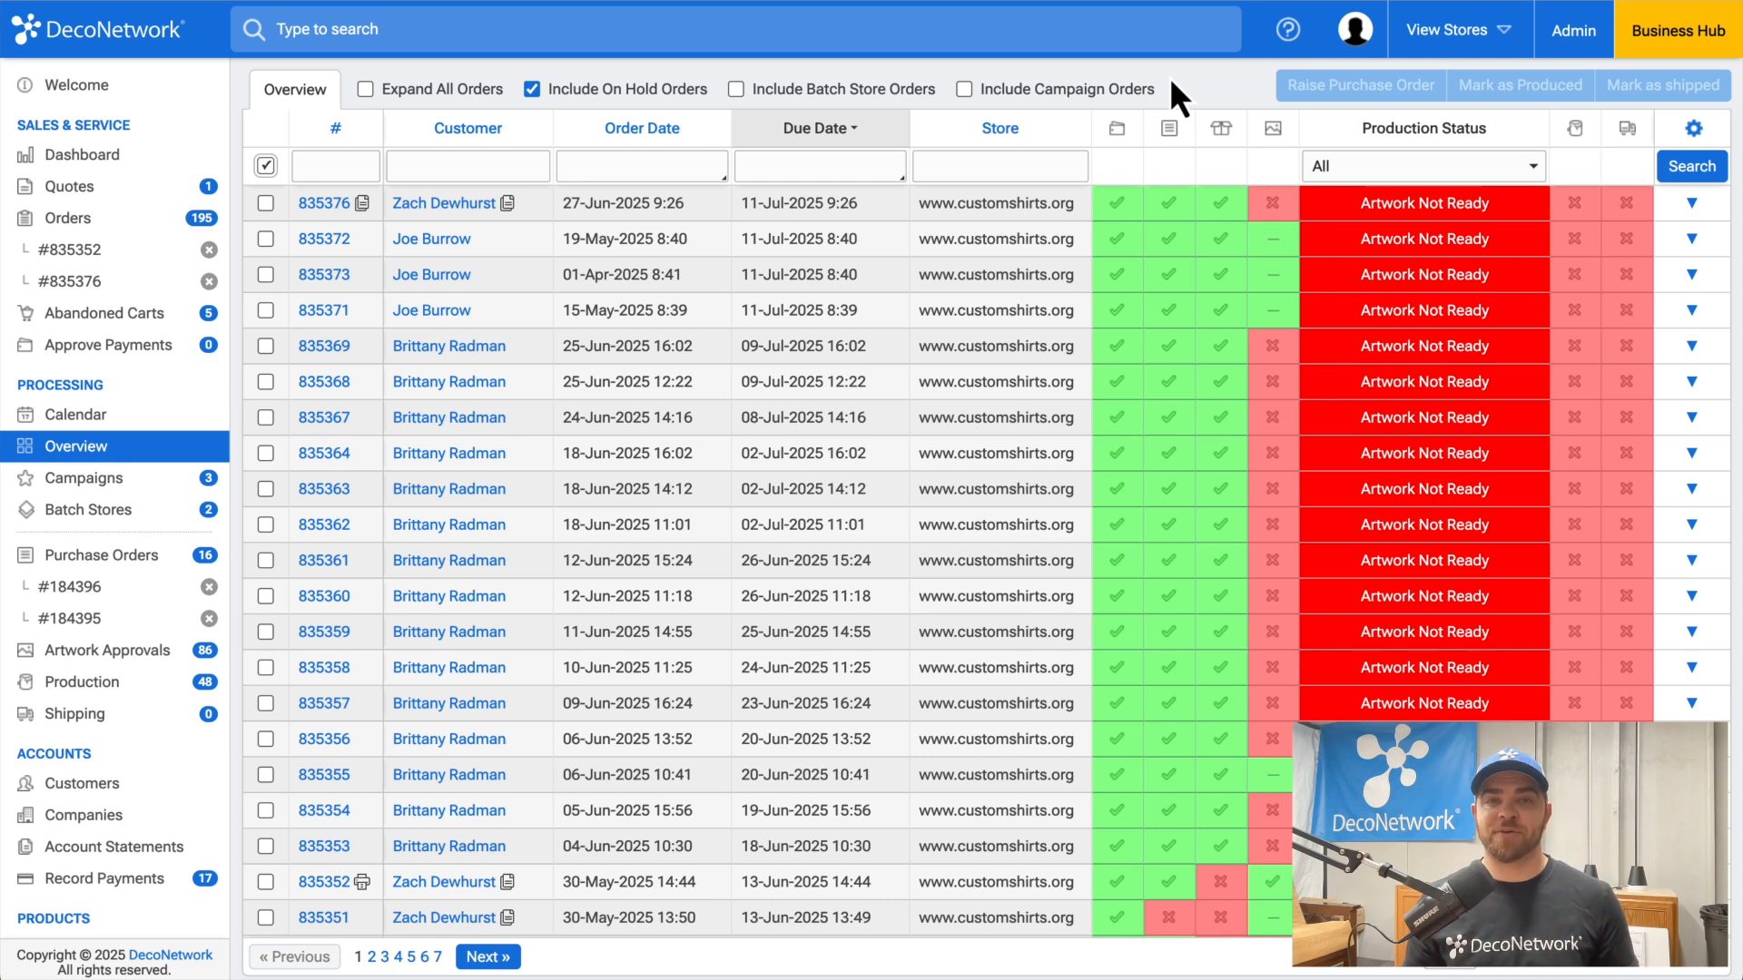
{"action": "left_click", "coordinate": [1267, 49]}
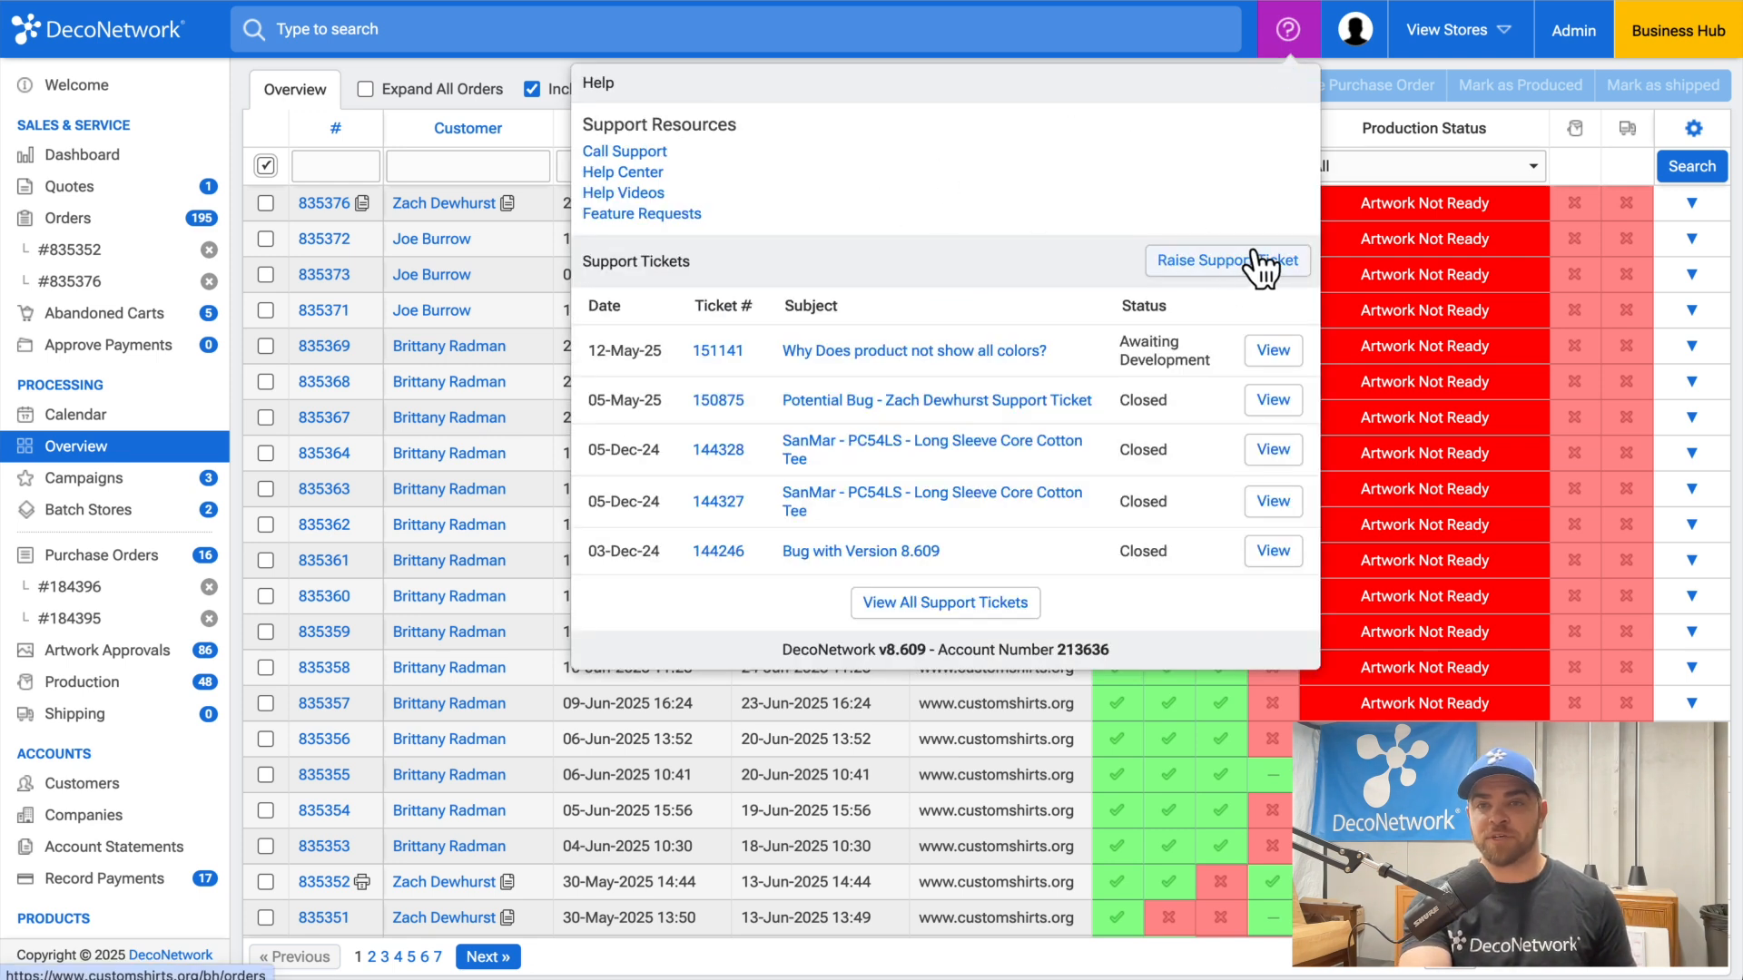
{"action": "left_click", "coordinate": [1334, 130]}
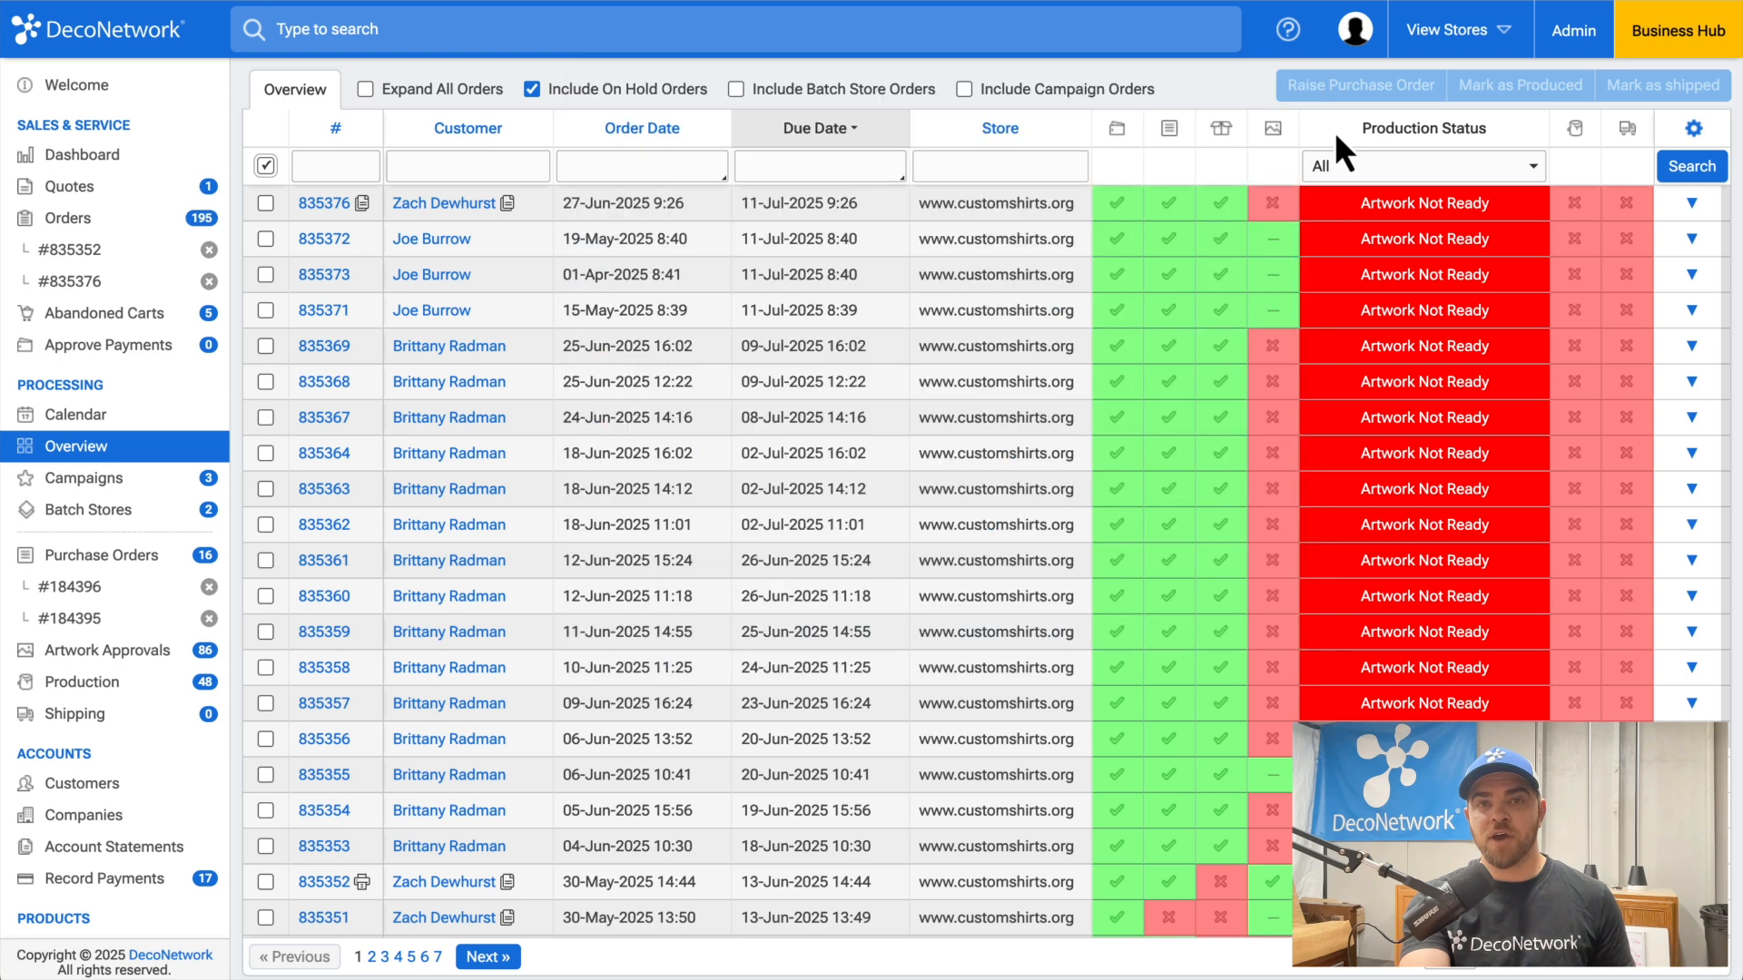